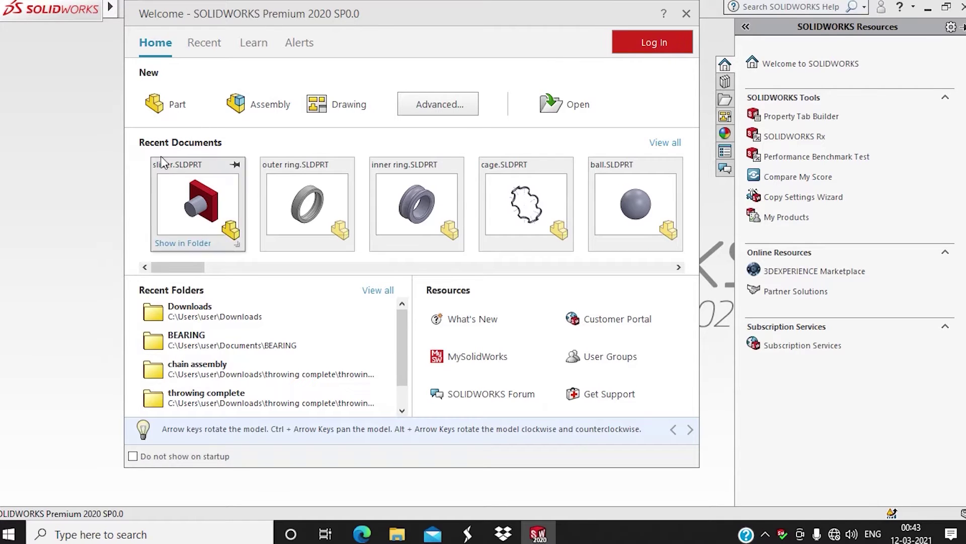
# Create a new part document.
pyautogui.moveTo(182, 267)
pyautogui.mouseDown()
pyautogui.moveTo(348, 267)
pyautogui.moveTo(174, 279)
pyautogui.mouseUp()
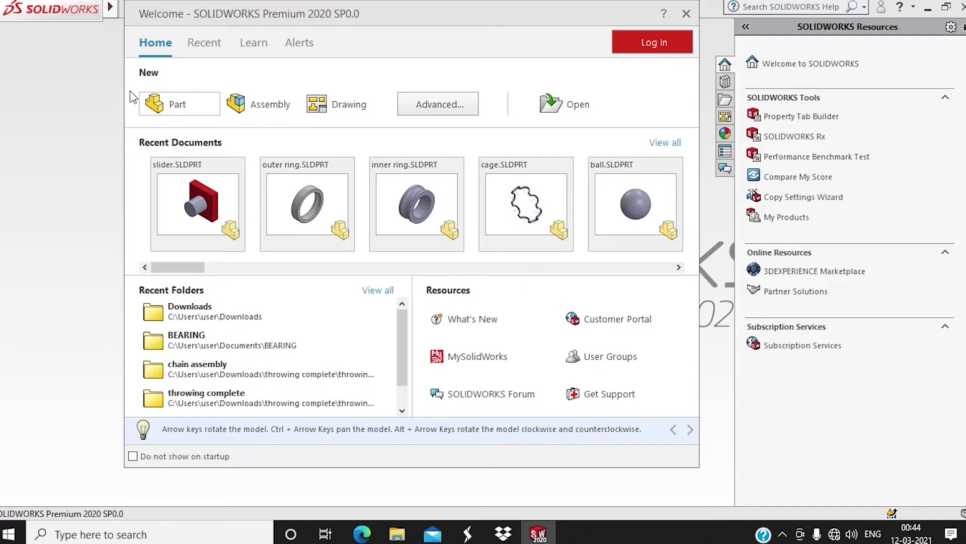
pyautogui.click(195, 111)
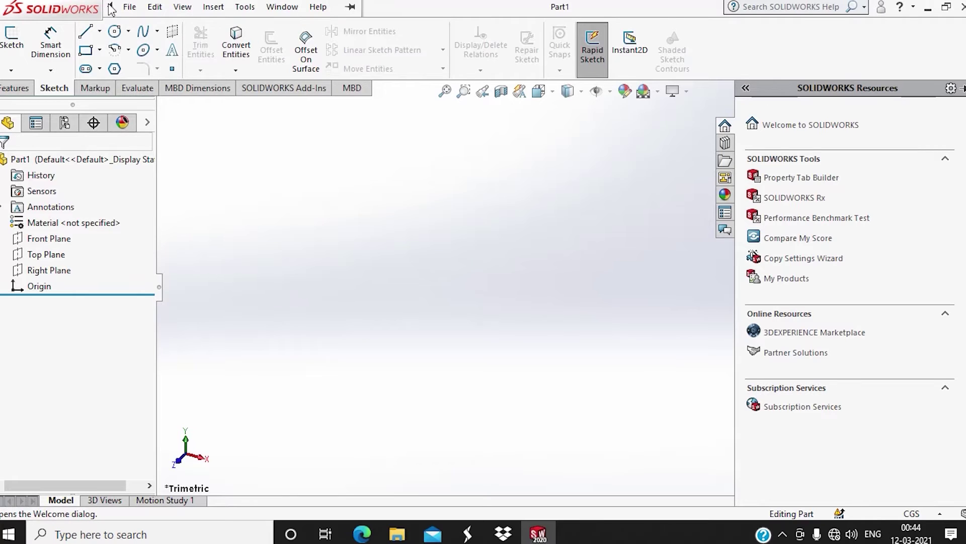
pyautogui.click(129, 6)
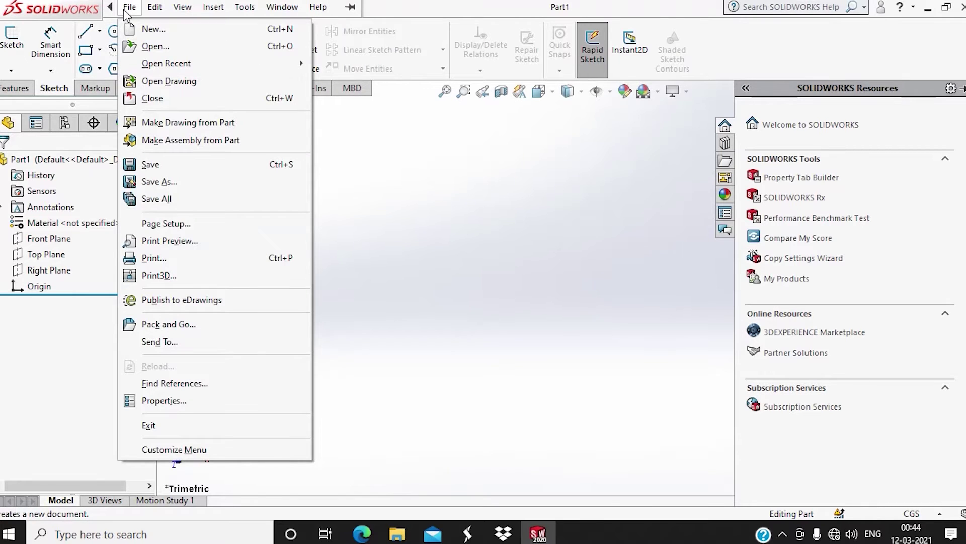
pyautogui.click(141, 30)
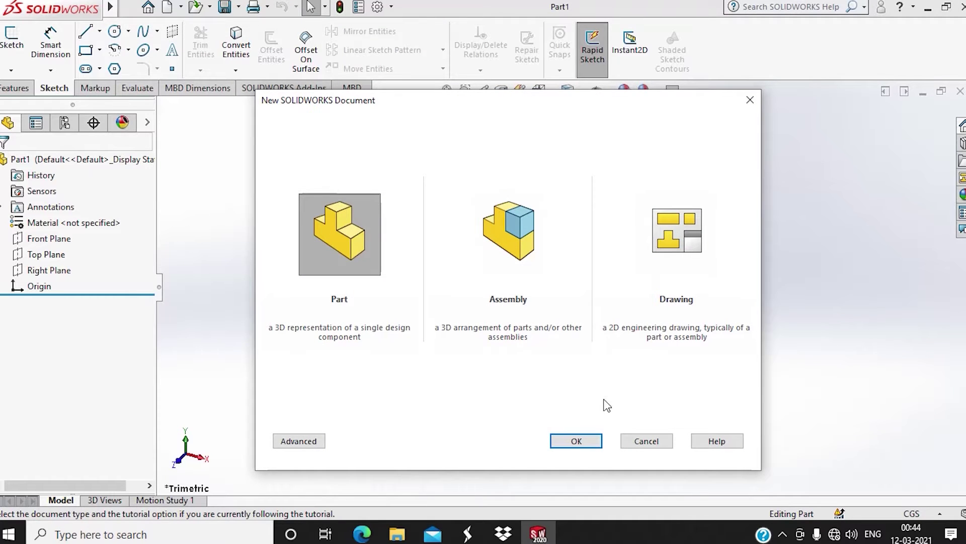
pyautogui.click(748, 101)
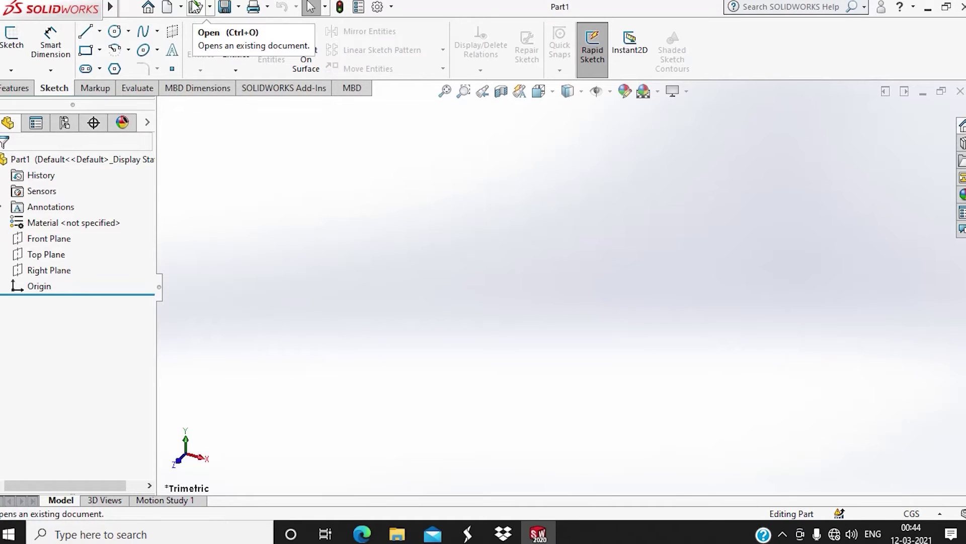
# Open the existing slider part from the Downloads folder.
pyautogui.click(129, 6)
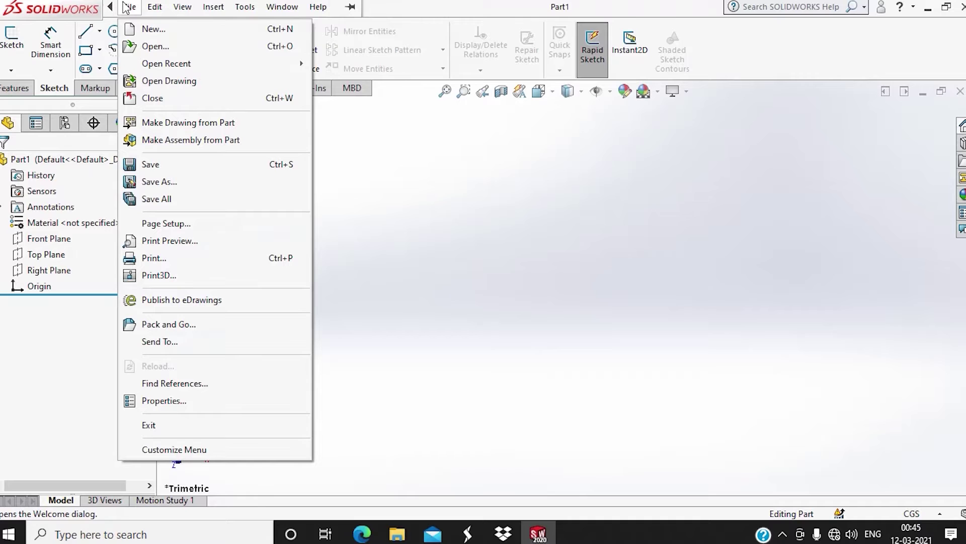
pyautogui.click(128, 46)
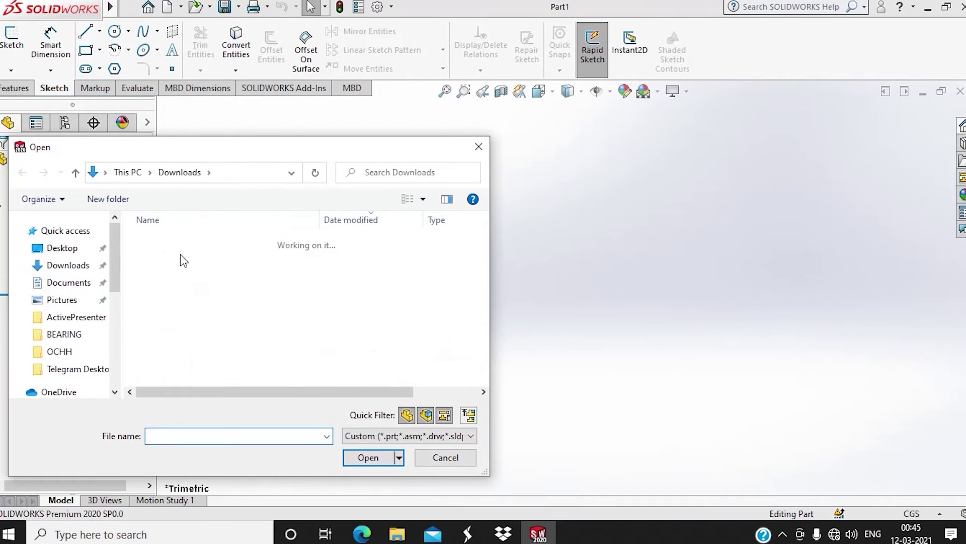
pyautogui.click(171, 266)
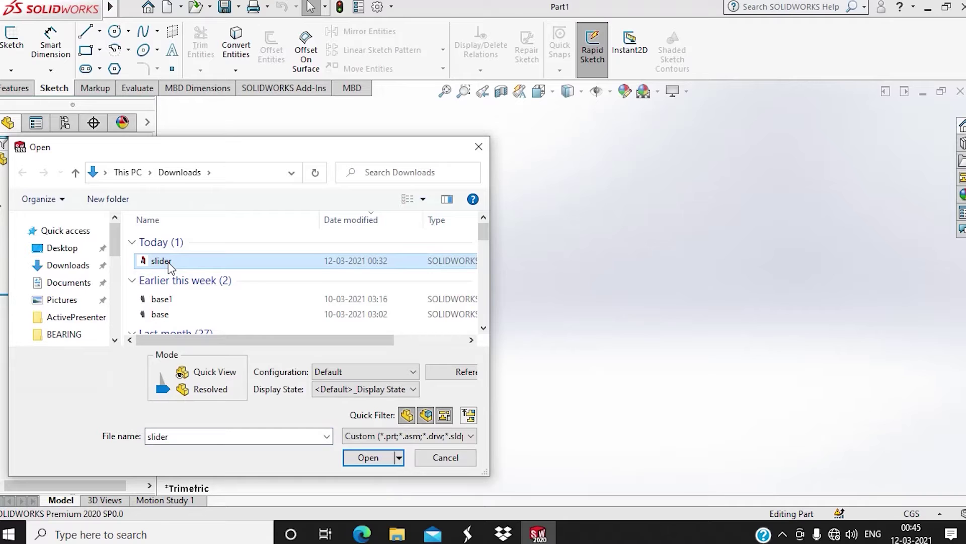
pyautogui.click(370, 457)
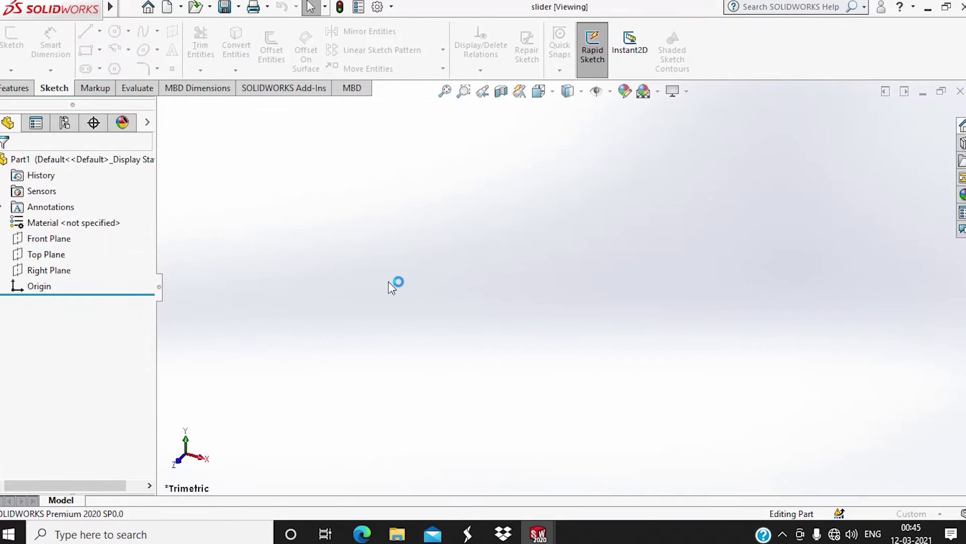
pyautogui.moveTo(318, 265); pyautogui.dragTo(312, 239, button='middle')
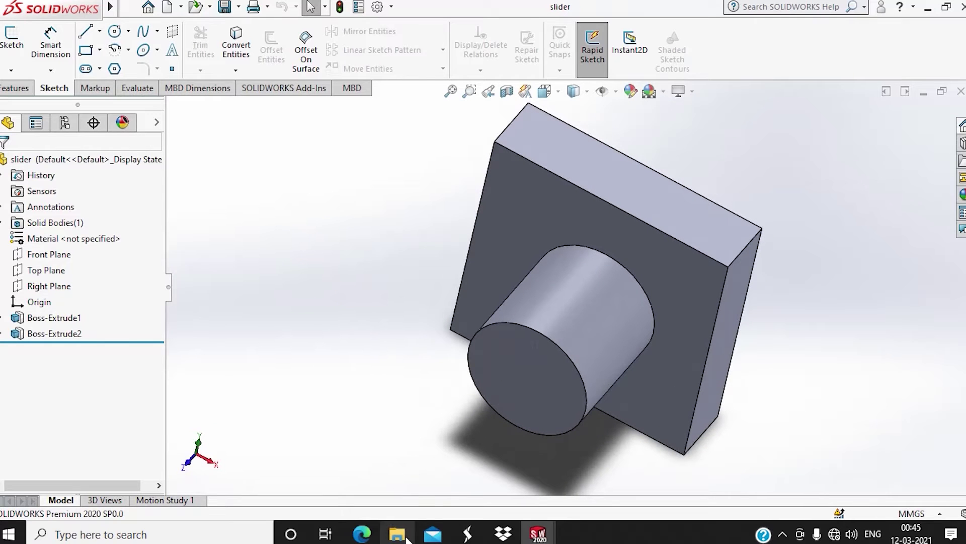
# Switch back to the empty Part1 document.
pyautogui.moveTo(539, 533)
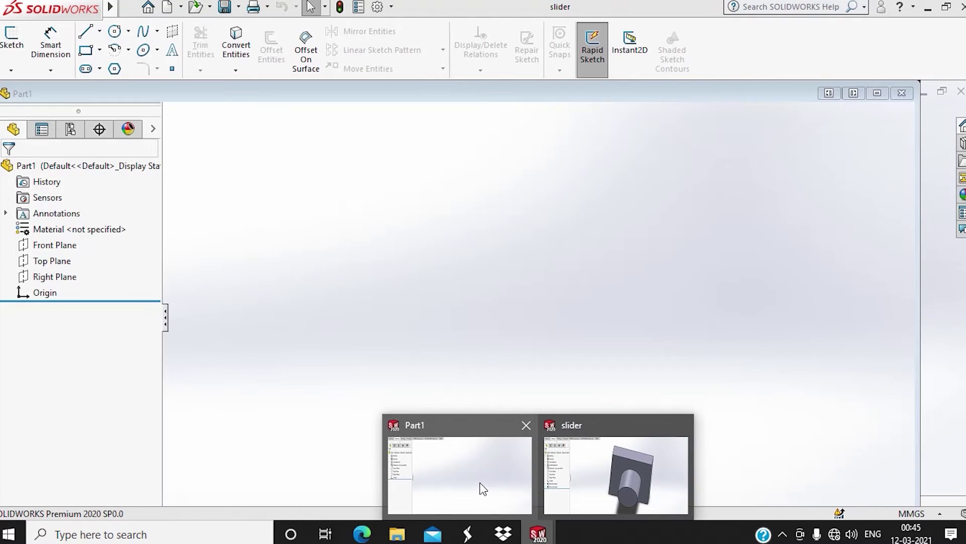
pyautogui.click(480, 483)
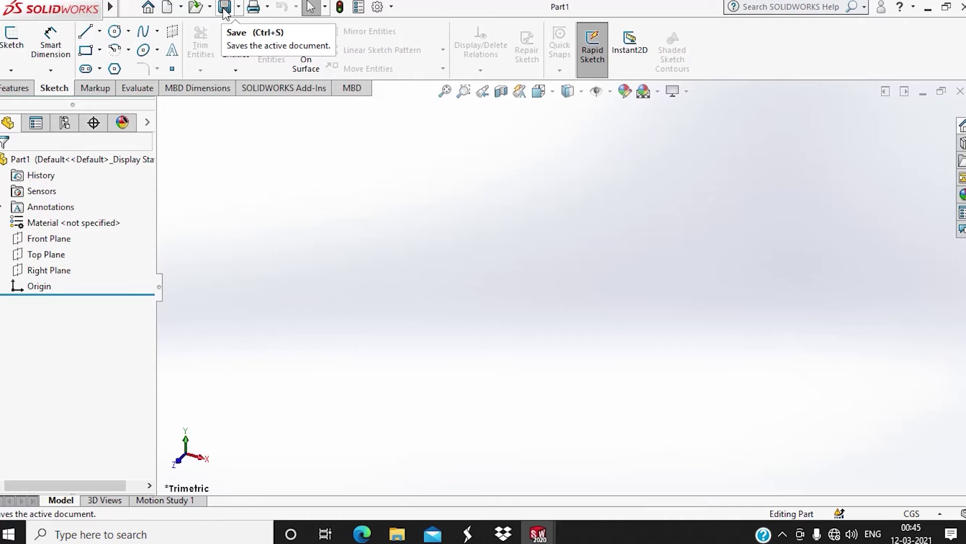
pyautogui.moveTo(83, 7)
pyautogui.click(119, 7)
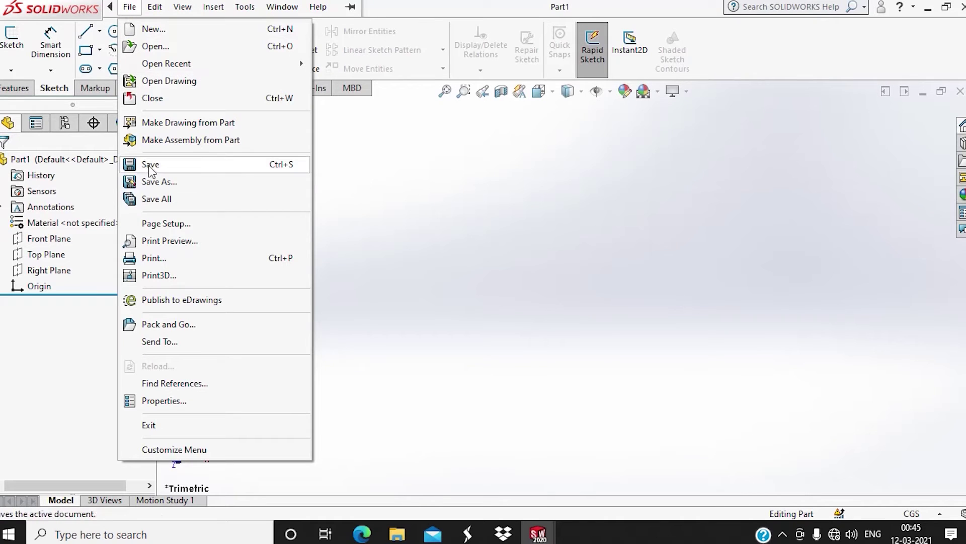
pyautogui.click(410, 218)
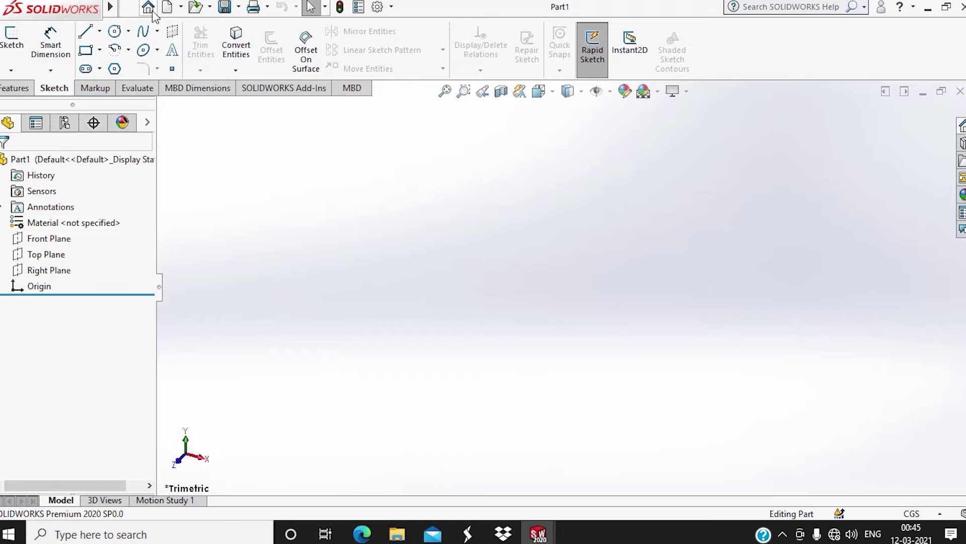
pyautogui.click(130, 7)
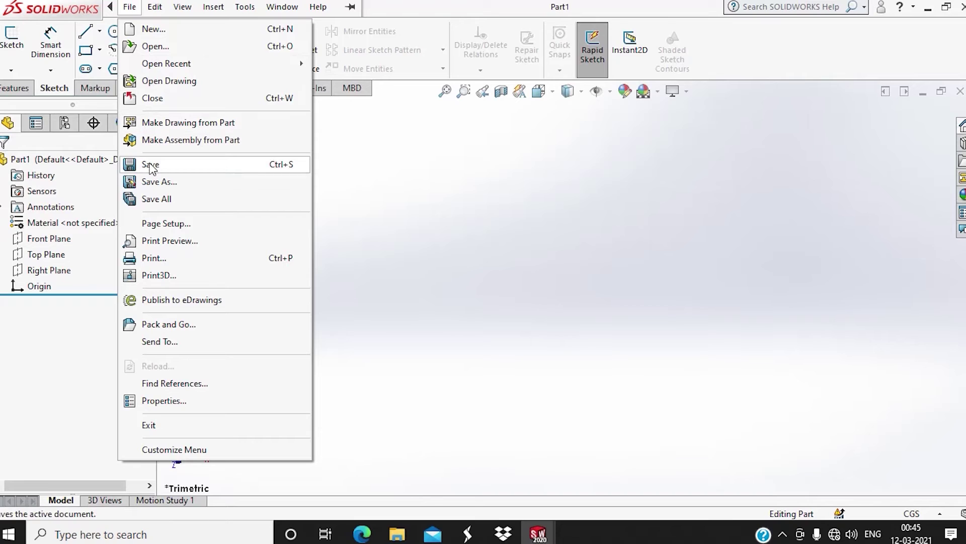
pyautogui.moveTo(153, 9)
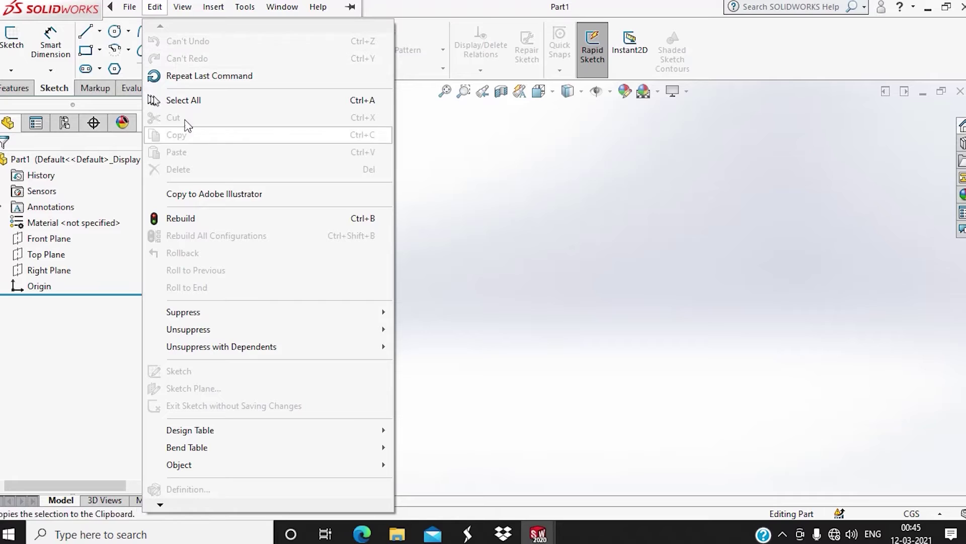
pyautogui.moveTo(186, 329)
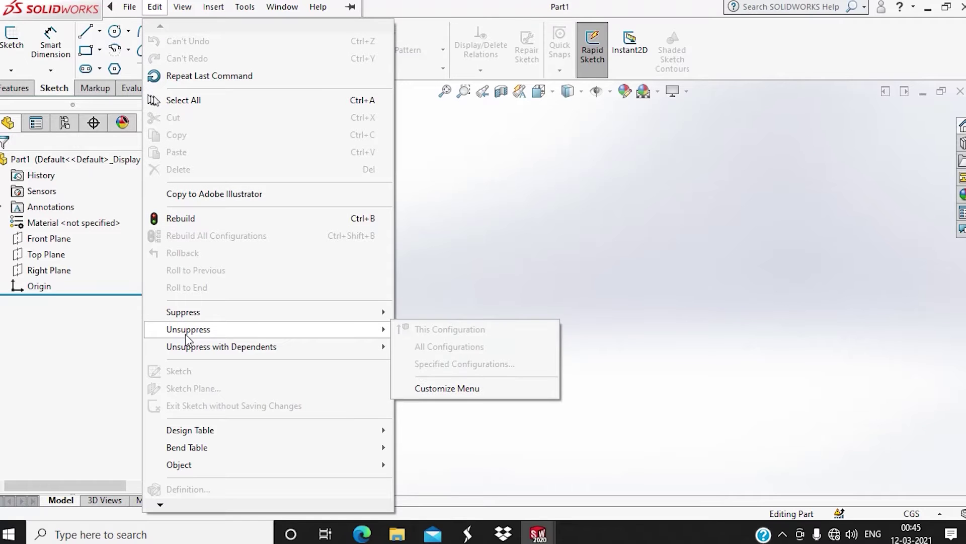
pyautogui.click(181, 8)
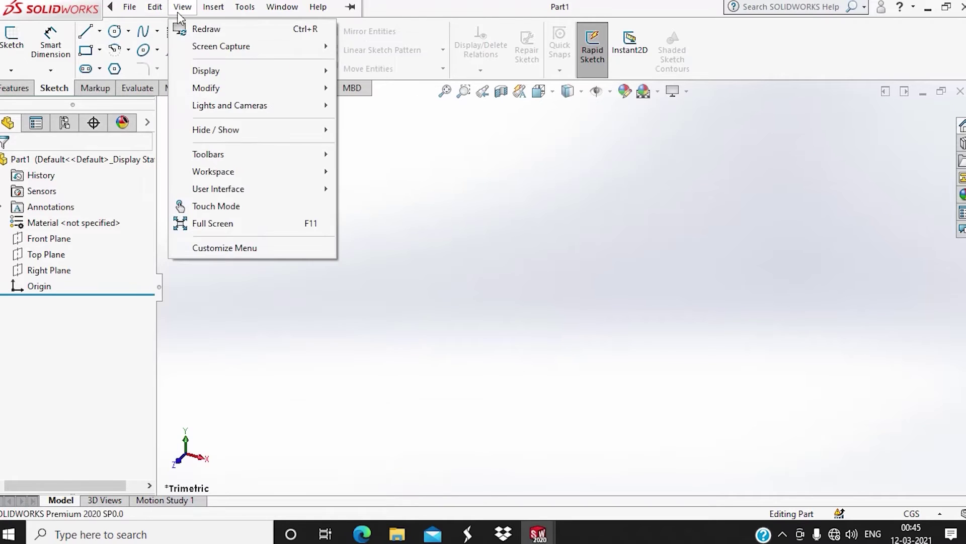
pyautogui.moveTo(213, 8)
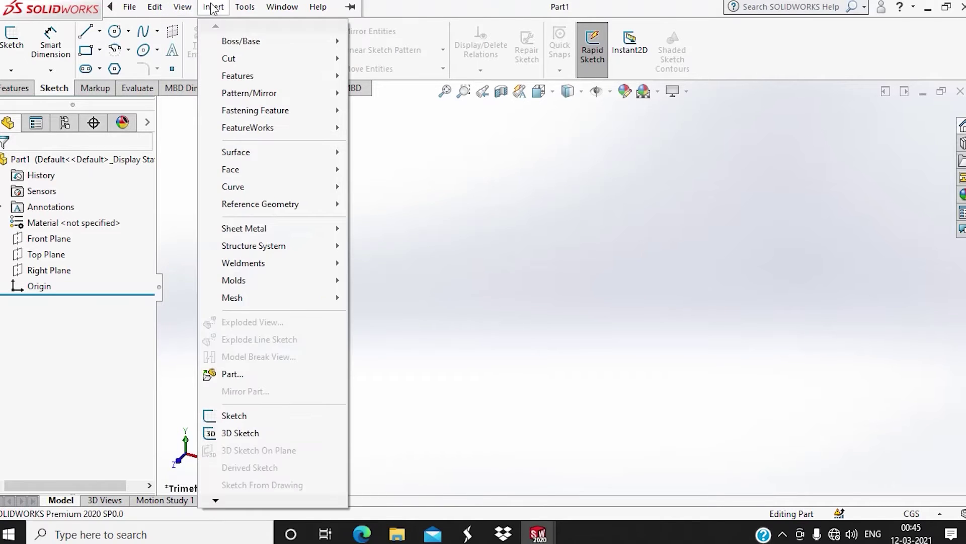
pyautogui.moveTo(228, 46)
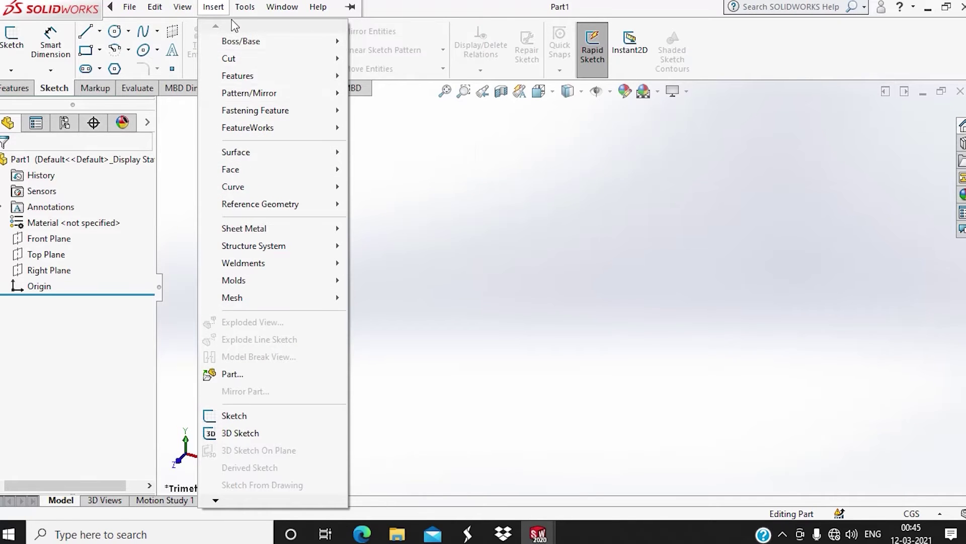
pyautogui.moveTo(277, 8)
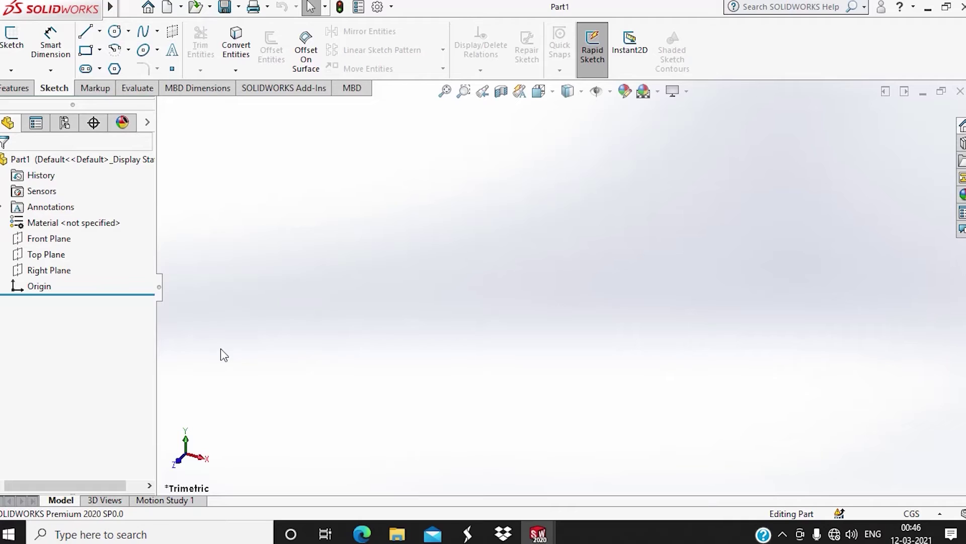
# Set Part1's unit system to MMGS (millimeter, gram, second) and review the Units settings in its document properties.
pyautogui.click(920, 515)
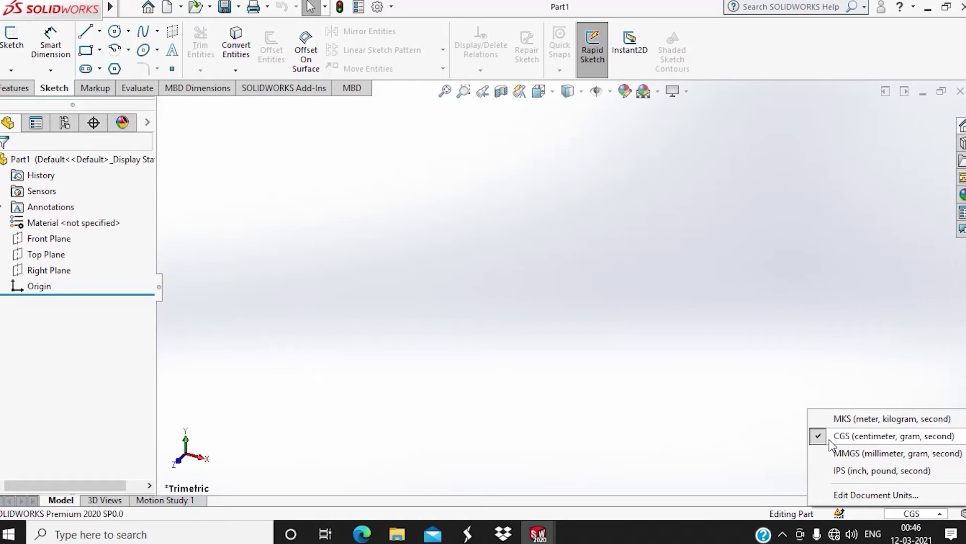
pyautogui.click(830, 455)
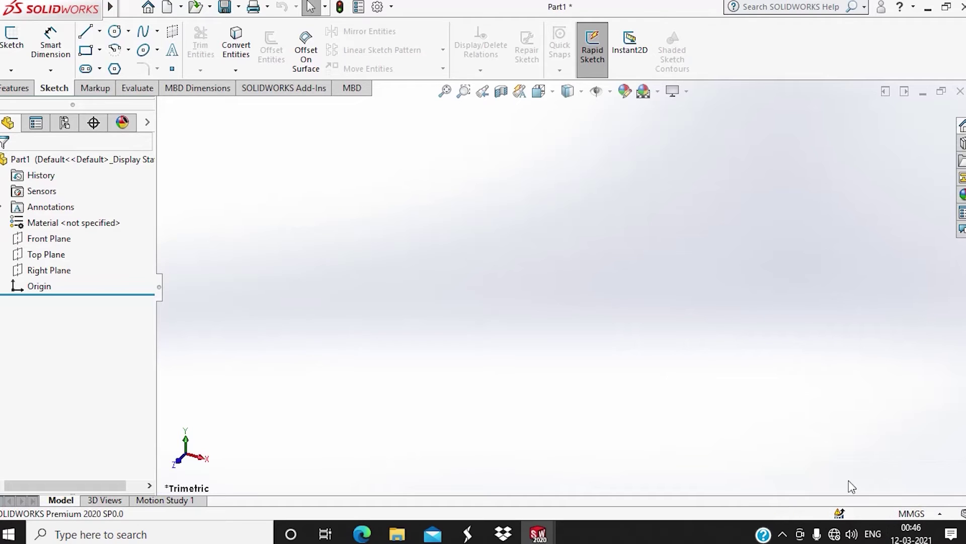
pyautogui.click(382, 7)
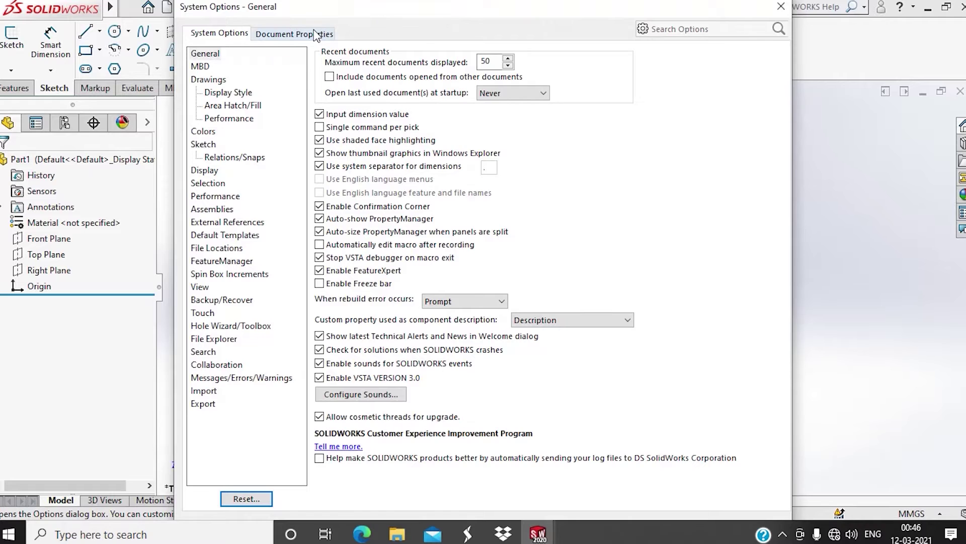
pyautogui.click(315, 35)
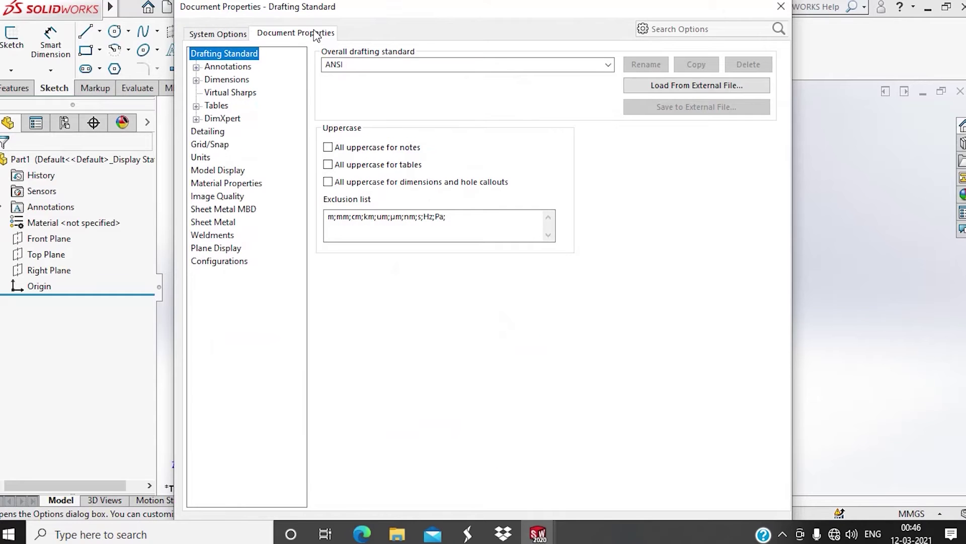
pyautogui.click(212, 159)
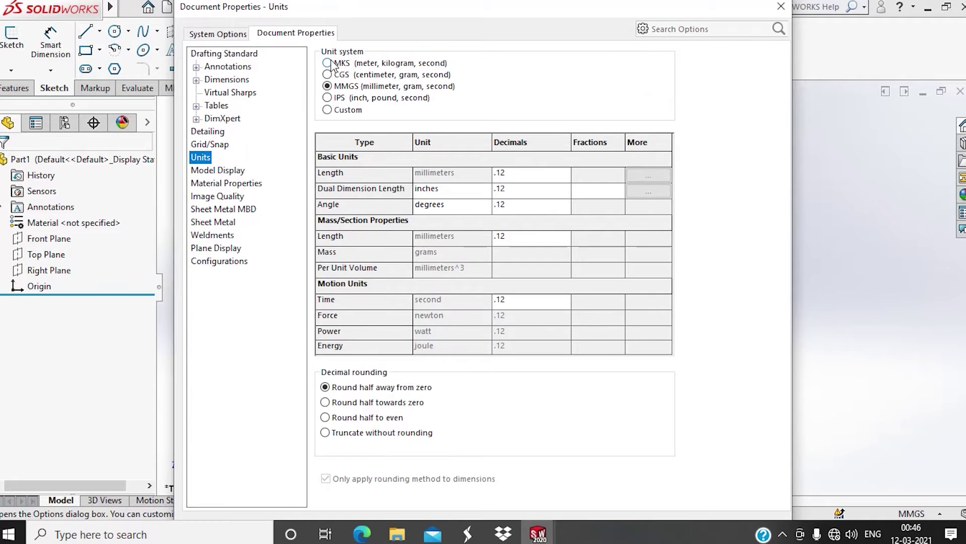
pyautogui.click(781, 7)
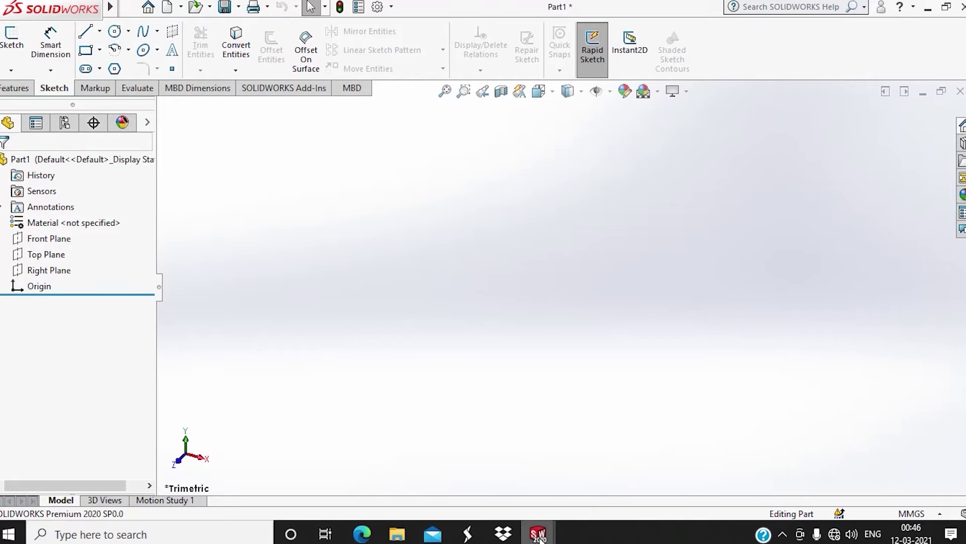
# Switch to the slider part, expand Boss-Extrude1 and Boss-Extrude2, and examine the base plate's sketch with its dimensions.
pyautogui.moveTo(541, 534)
pyautogui.click(603, 497)
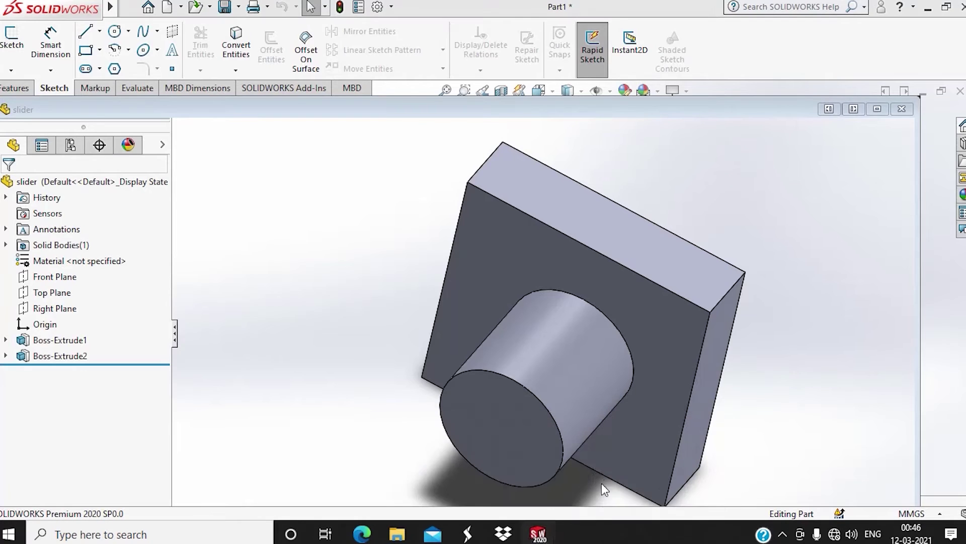
pyautogui.moveTo(345, 300); pyautogui.dragTo(285, 343, button='middle')
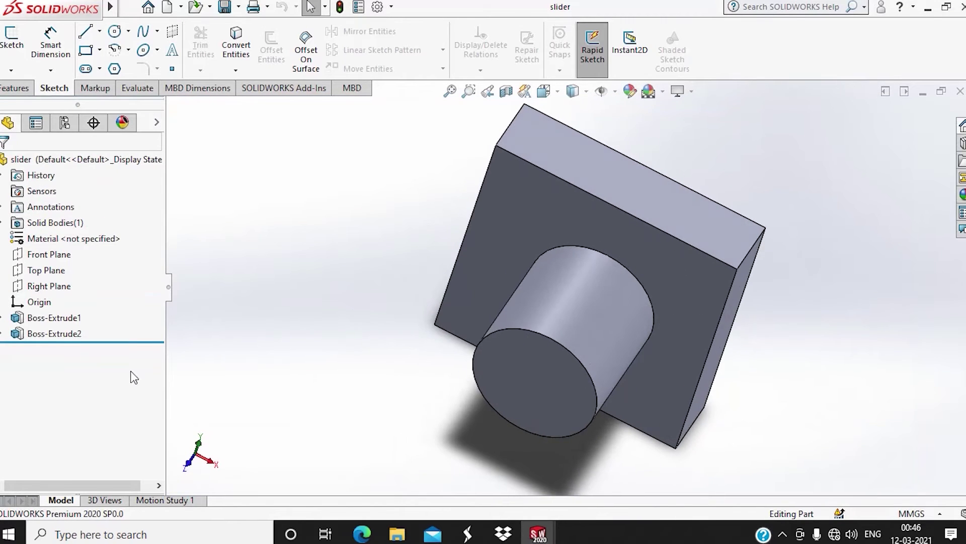
pyautogui.click(3, 319)
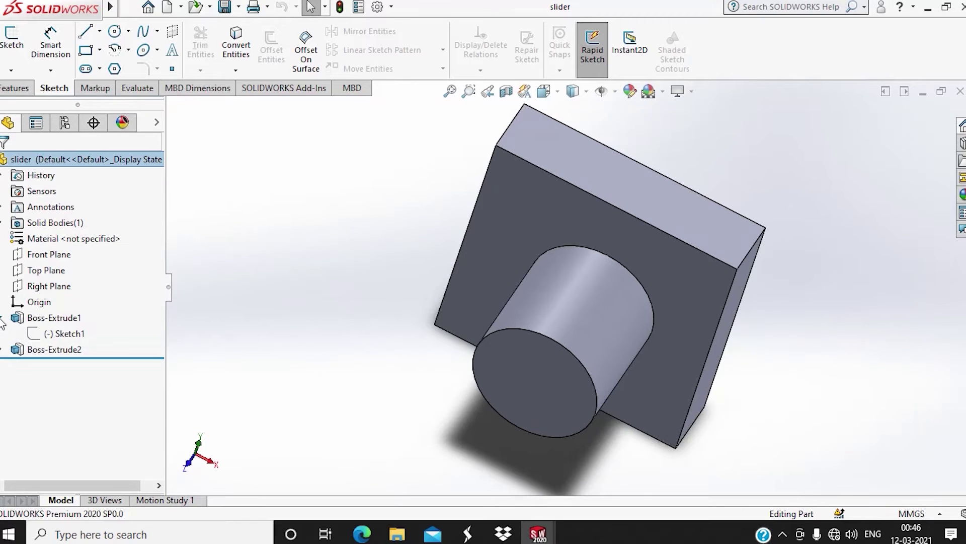
pyautogui.click(2, 349)
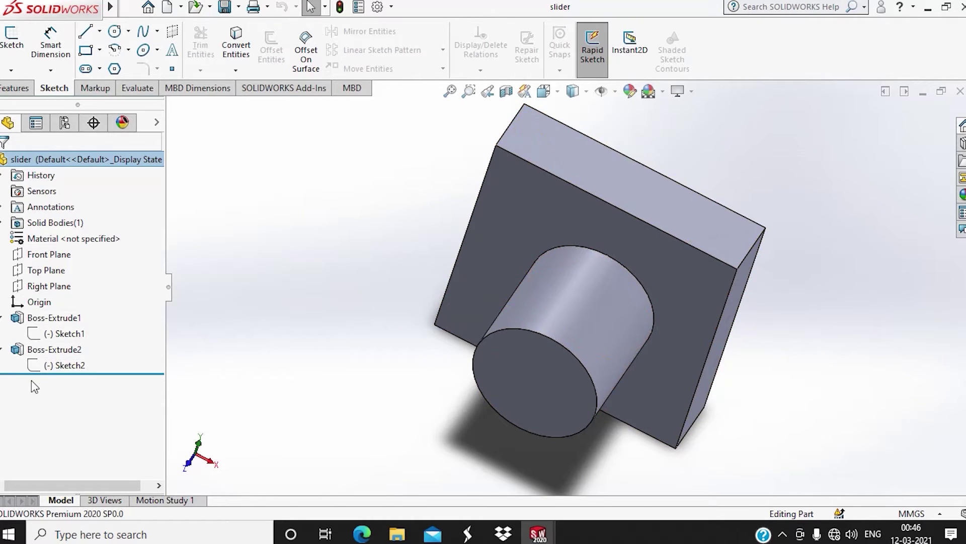
pyautogui.click(55, 335)
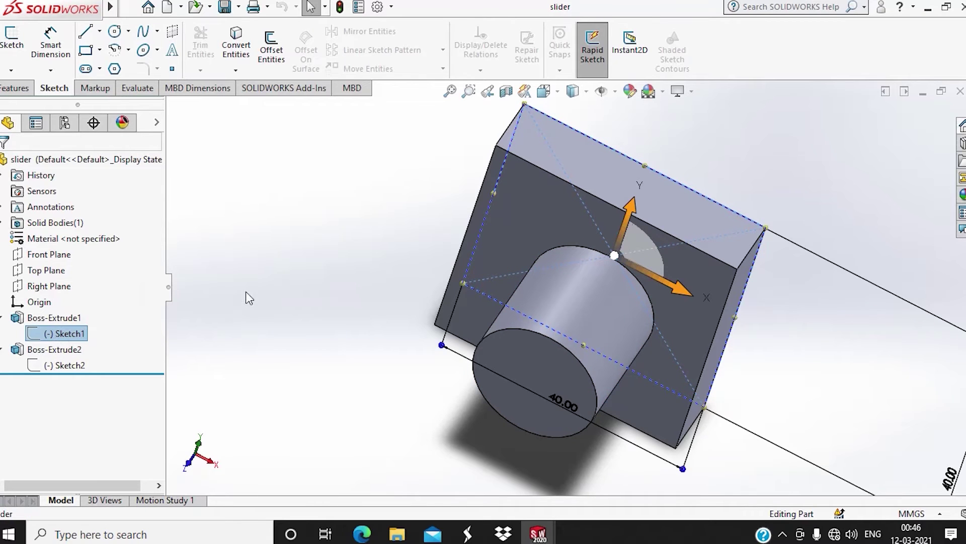
pyautogui.moveTo(290, 237); pyautogui.dragTo(298, 355, button='middle')
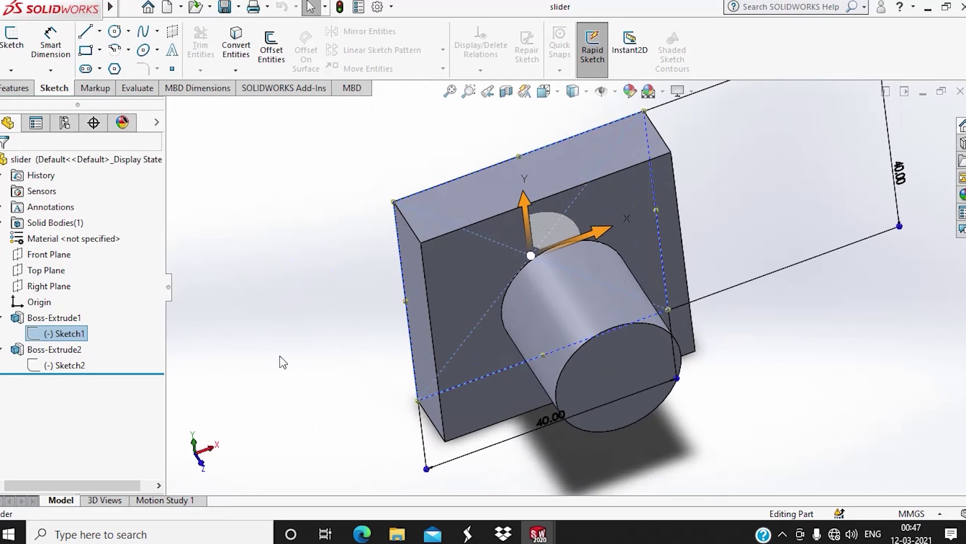
pyautogui.click(207, 312)
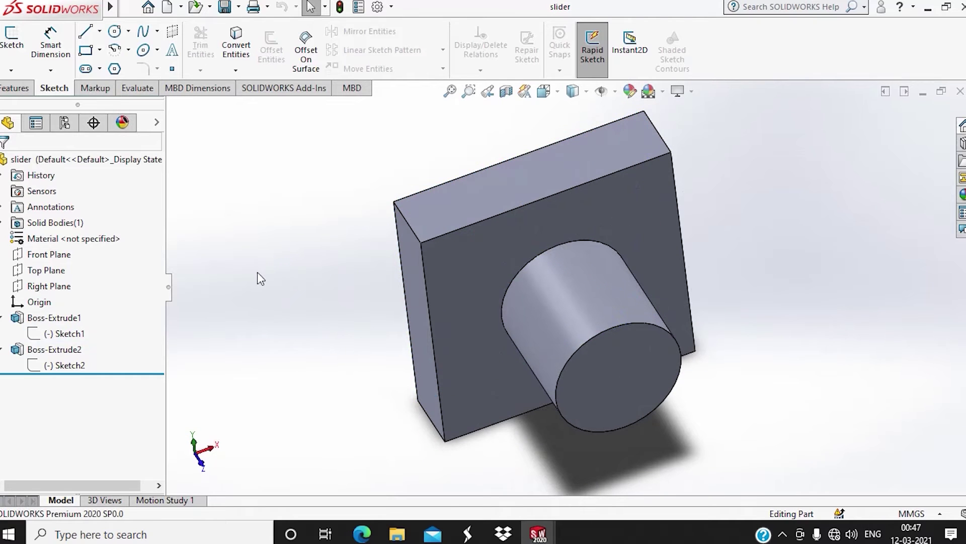
pyautogui.moveTo(254, 278)
pyautogui.mouseDown(button='middle')
pyautogui.moveTo(296, 288)
pyautogui.moveTo(412, 360)
pyautogui.moveTo(352, 349)
pyautogui.moveTo(293, 317)
pyautogui.mouseUp(button='middle')
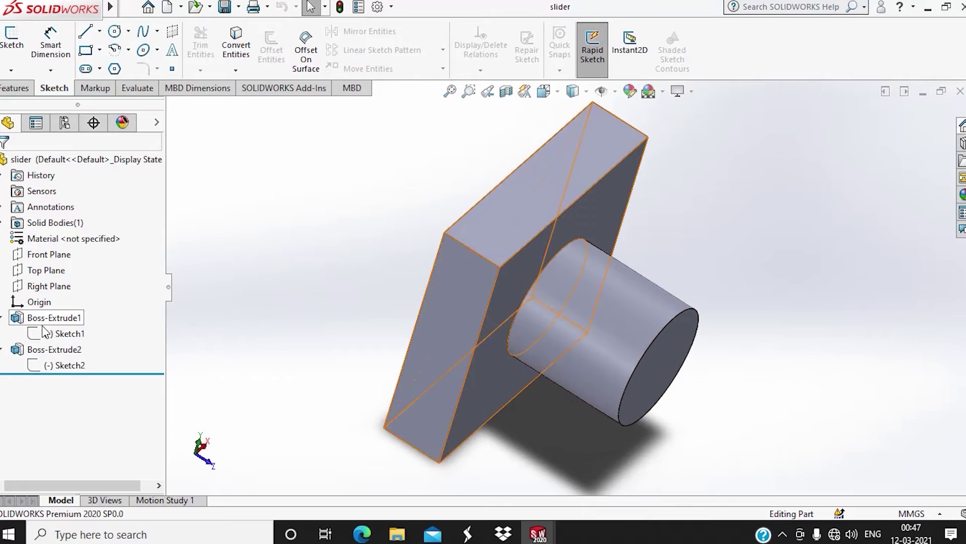
# Show the base plate's sketch, Sketch1 under Boss-Extrude1, in the slider model and view it from the plate's back face.
pyautogui.click(55, 334)
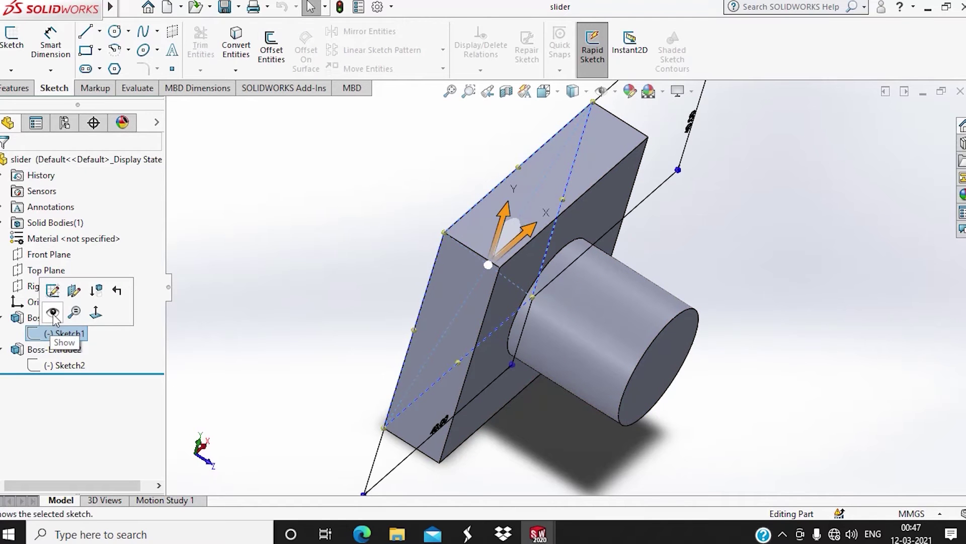
pyautogui.click(53, 313)
pyautogui.moveTo(274, 319)
pyautogui.mouseDown(button='middle')
pyautogui.moveTo(410, 371)
pyautogui.moveTo(296, 328)
pyautogui.moveTo(403, 290)
pyautogui.moveTo(514, 335)
pyautogui.moveTo(382, 290)
pyautogui.moveTo(455, 331)
pyautogui.moveTo(438, 324)
pyautogui.mouseUp(button='middle')
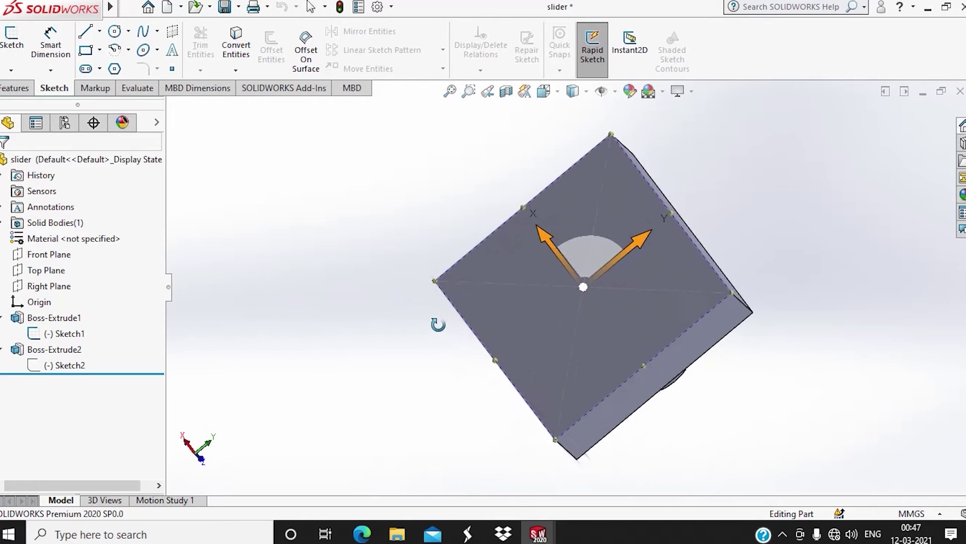
# Open Sketch1 of the base plate for editing, review its dimensions, and exit the sketch without changing it.
pyautogui.click(60, 335)
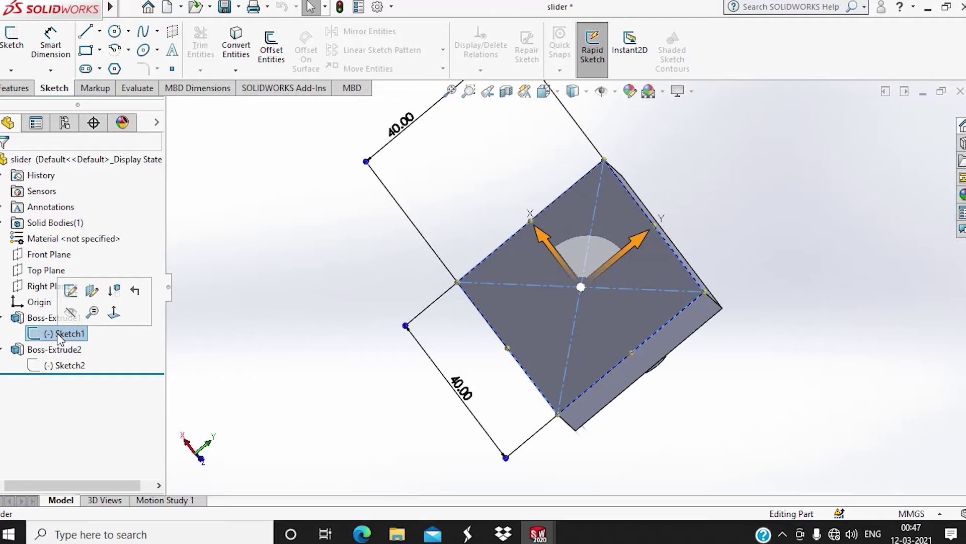
pyautogui.click(72, 296)
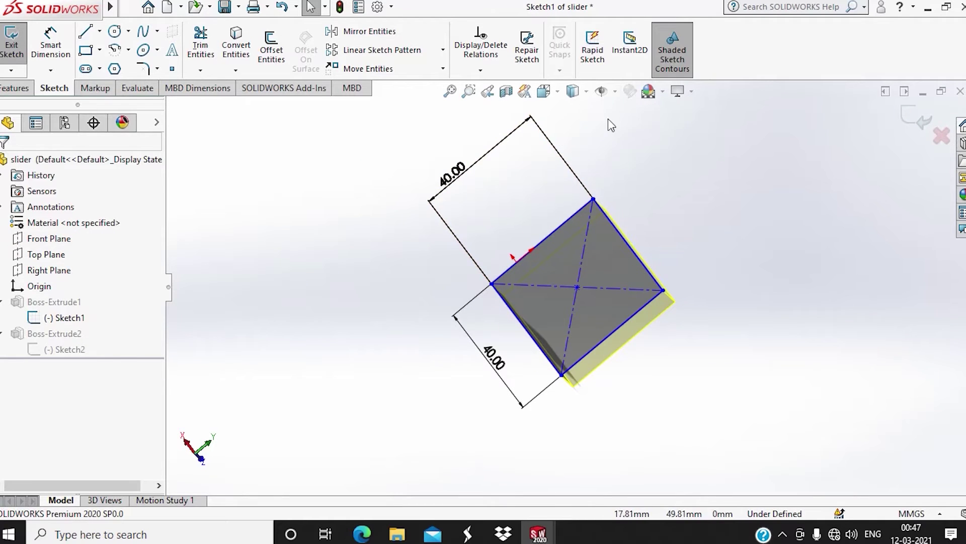
pyautogui.click(14, 48)
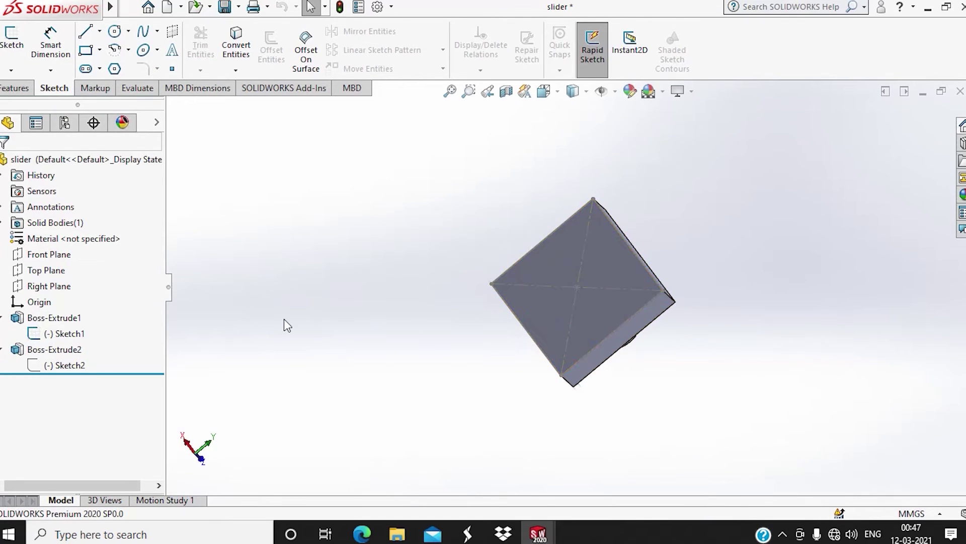
# Open the Boss-Extrude1 feature definition, review its extrusion settings, and accept it without changes.
pyautogui.click(69, 321)
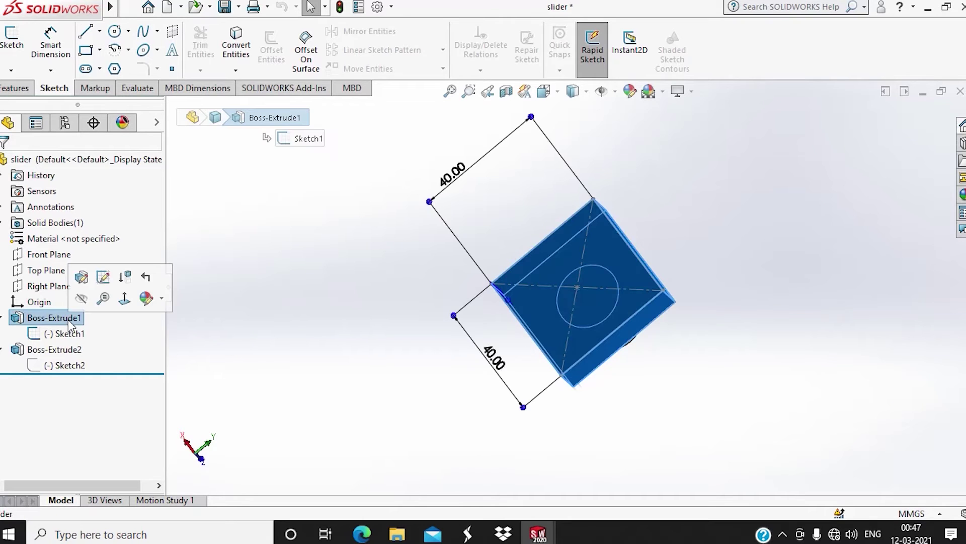
pyautogui.click(81, 278)
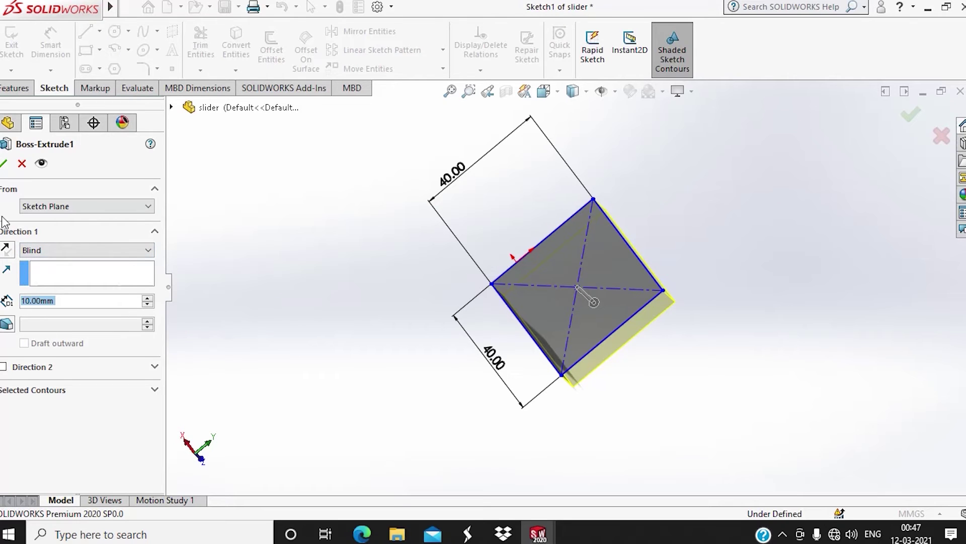
pyautogui.click(5, 163)
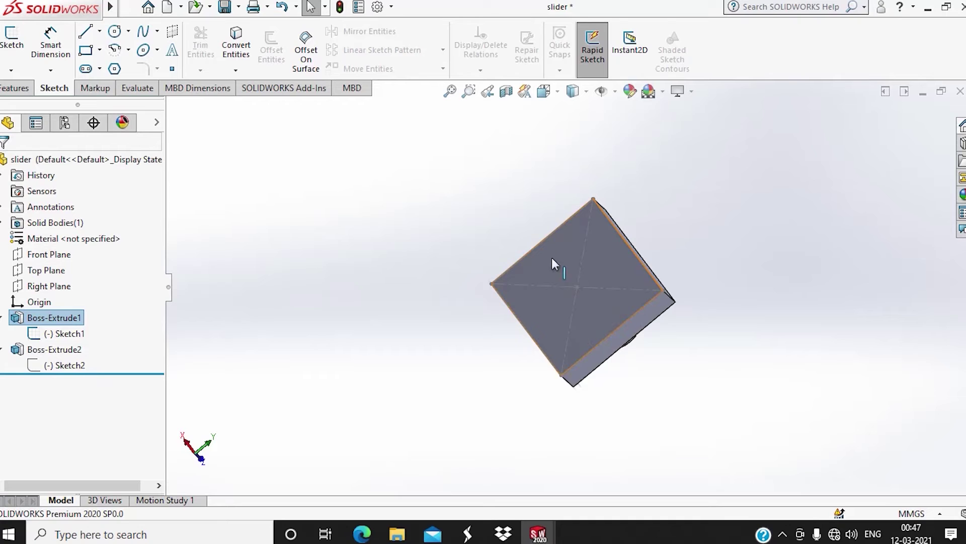
pyautogui.moveTo(407, 258); pyautogui.dragTo(352, 269, button='middle')
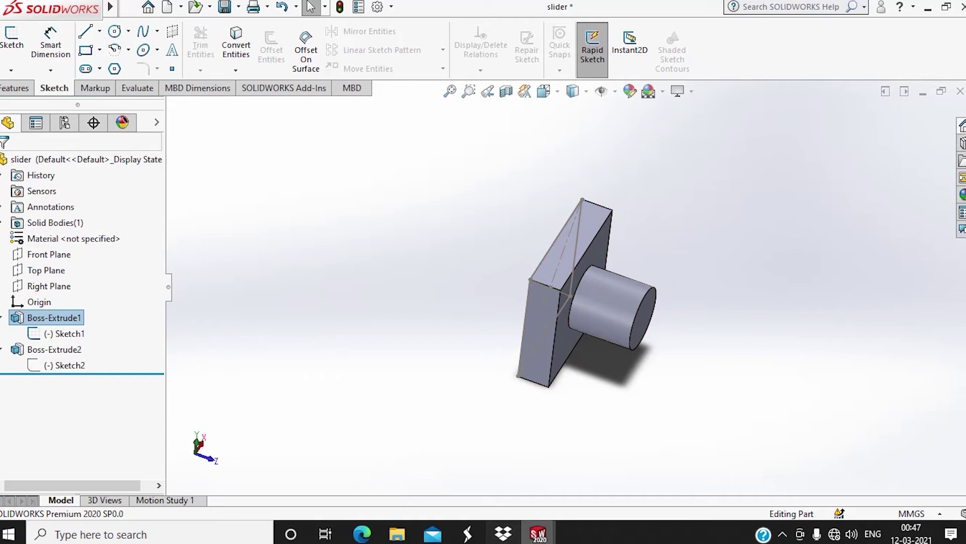
# Switch to the Part1 document and examine its Front, Top and Right planes one after another.
pyautogui.moveTo(538, 535)
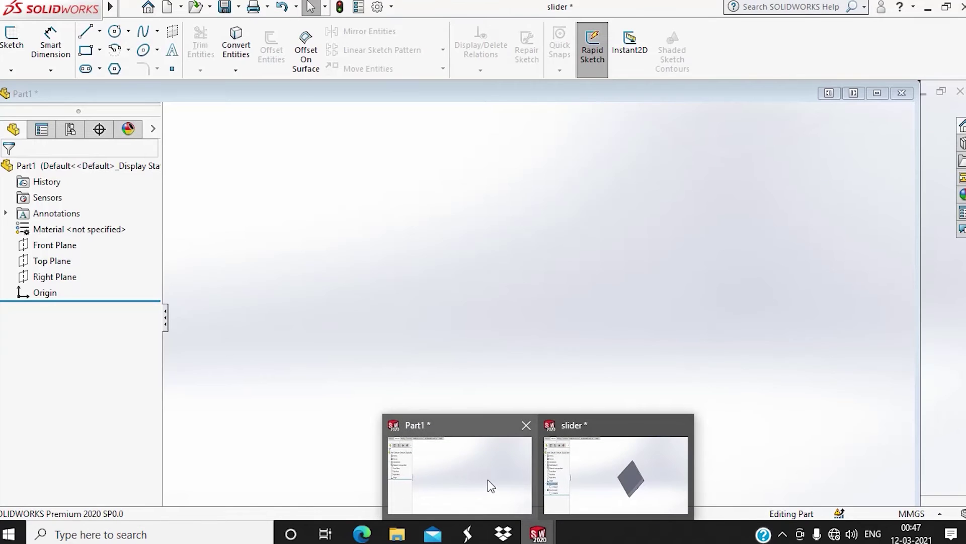
pyautogui.click(488, 479)
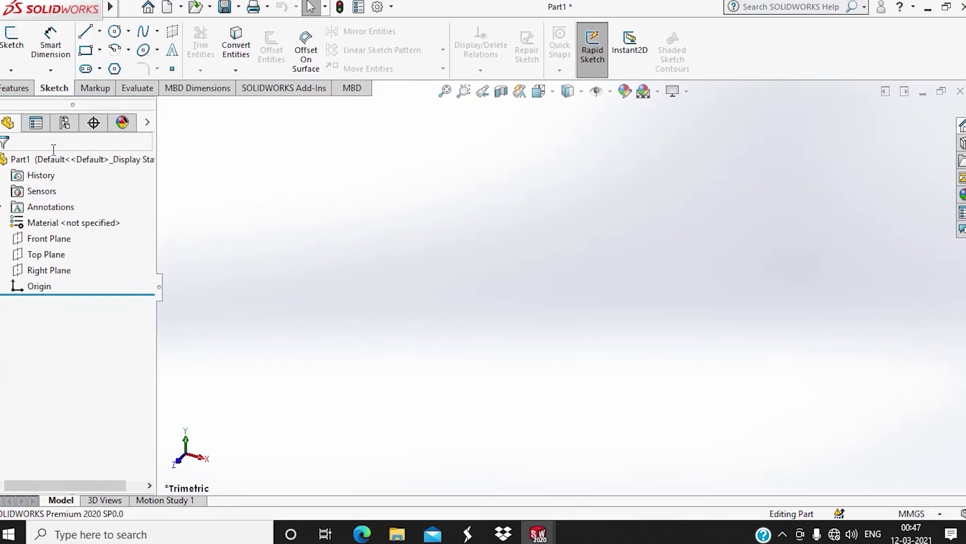
pyautogui.click(60, 239)
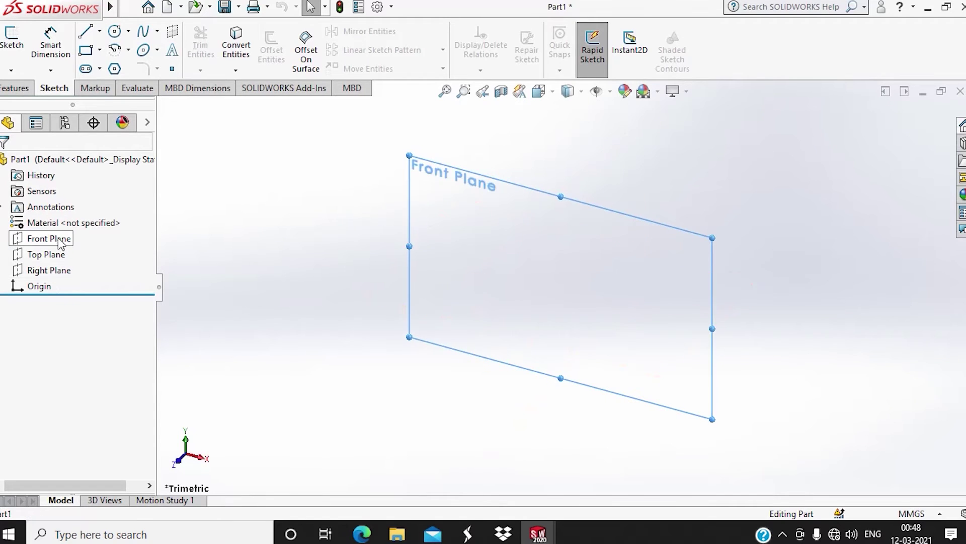
pyautogui.click(59, 256)
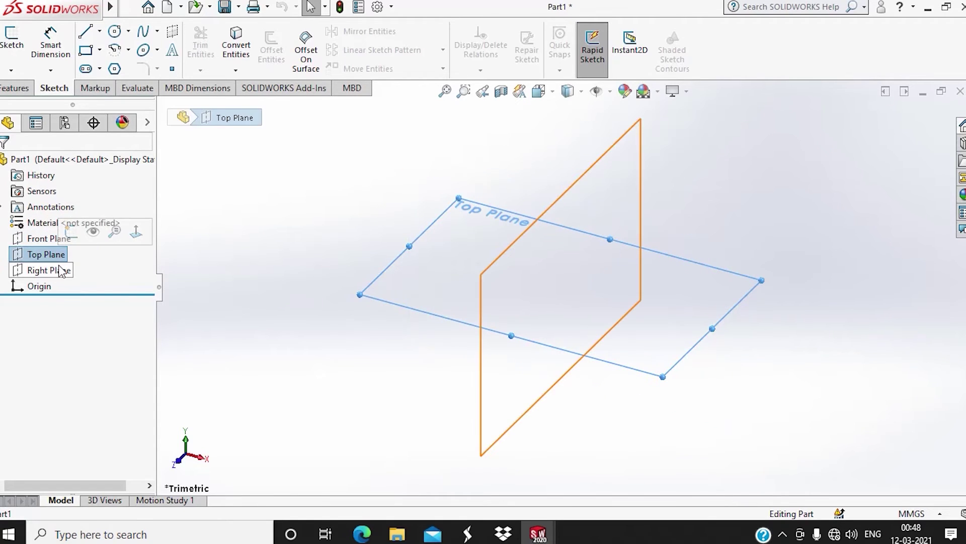
pyautogui.click(61, 271)
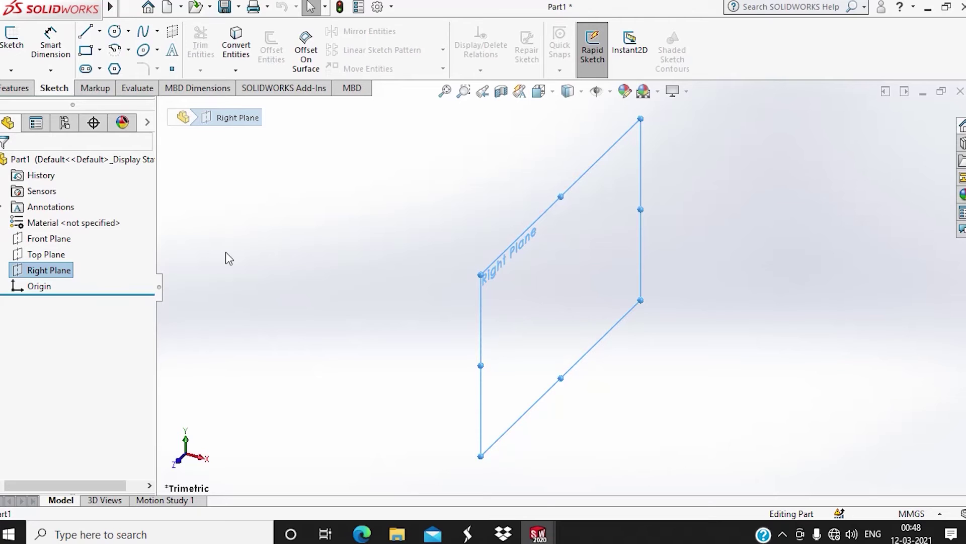
# Orient the view normal to the Front Plane and start a new sketch on that plane.
pyautogui.click(63, 243)
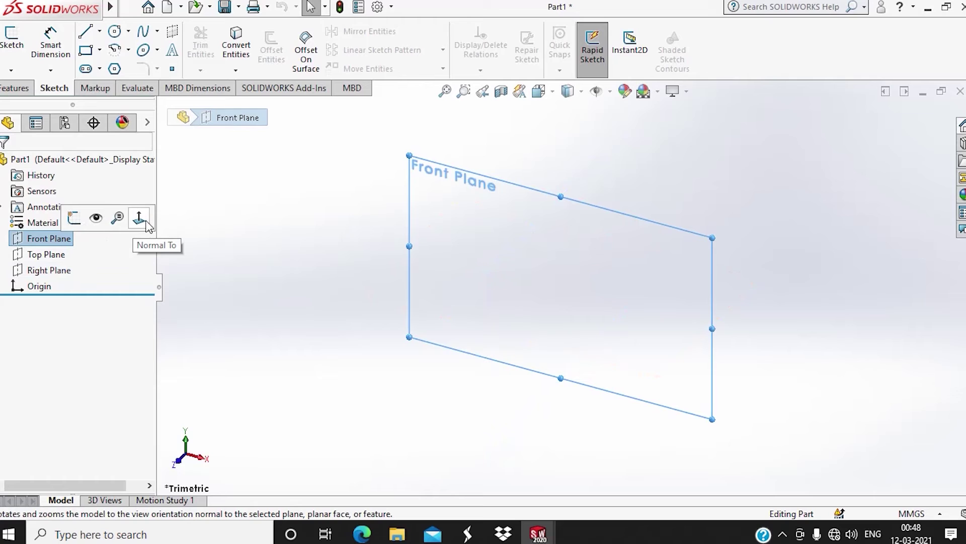
pyautogui.click(145, 221)
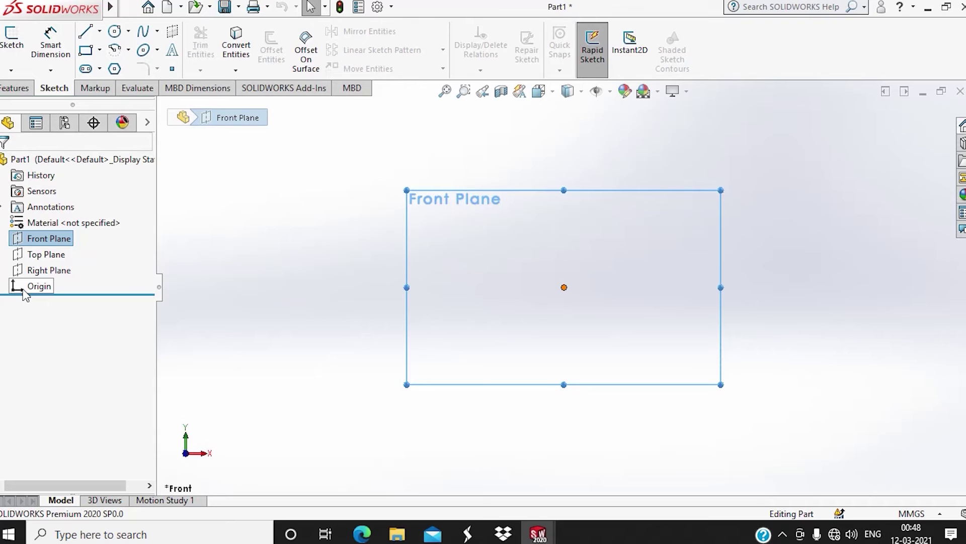
pyautogui.click(11, 43)
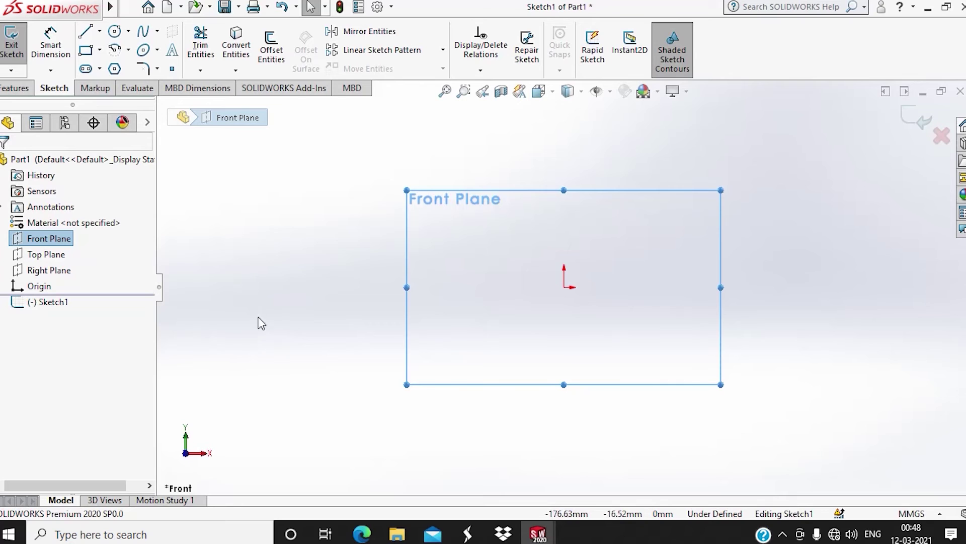
# Examine the entity properties and the configurations of Part1.
pyautogui.click(36, 124)
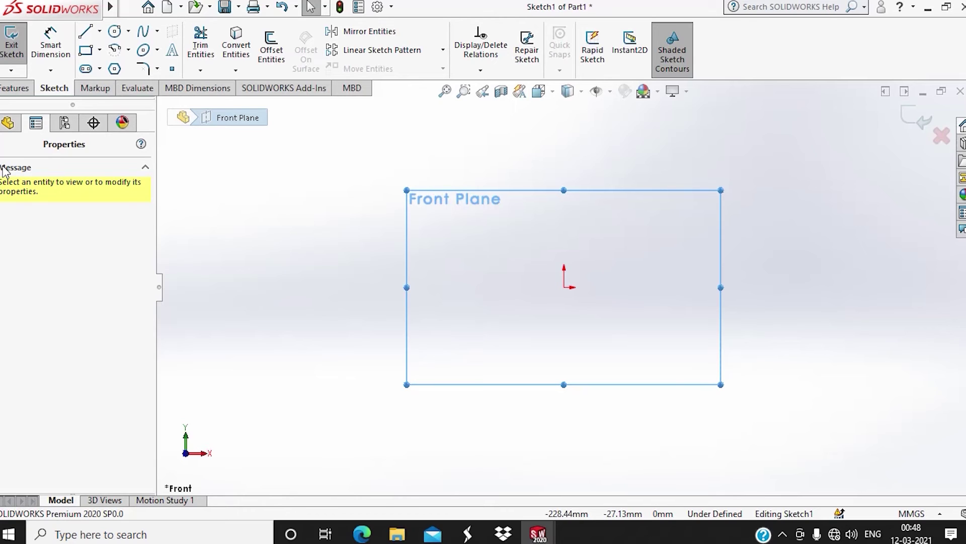
pyautogui.click(74, 125)
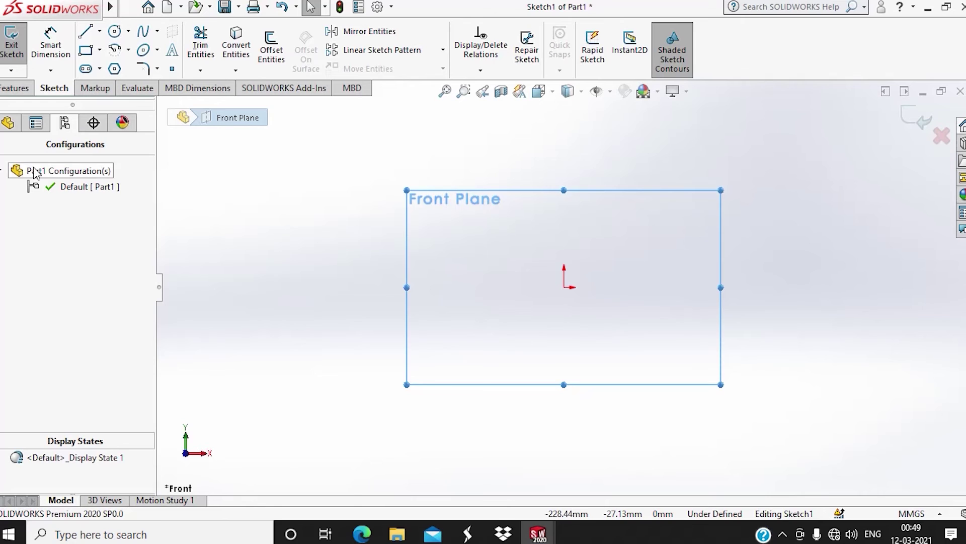
pyautogui.click(344, 282)
# Switch back to the slider part and hide Sketch1 of the base plate.
pyautogui.click(547, 541)
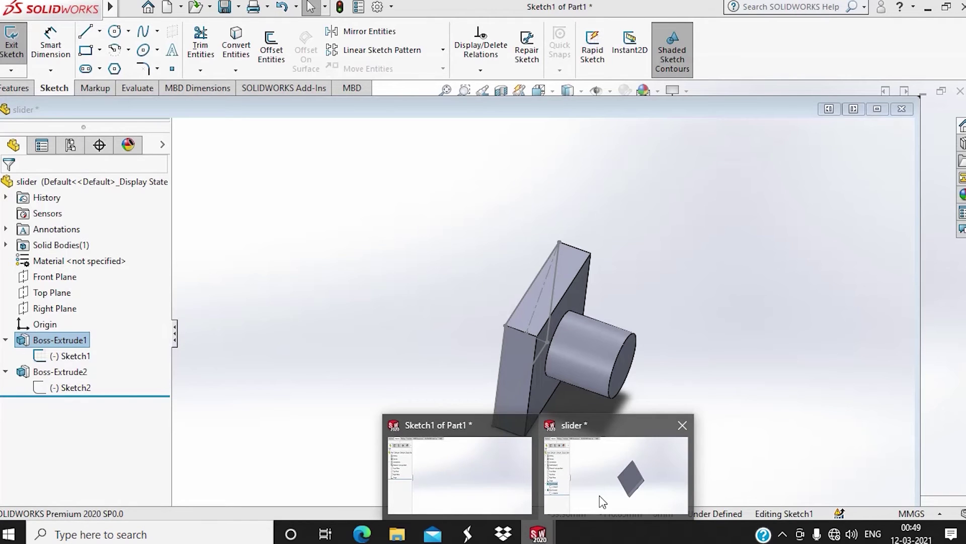
pyautogui.click(599, 495)
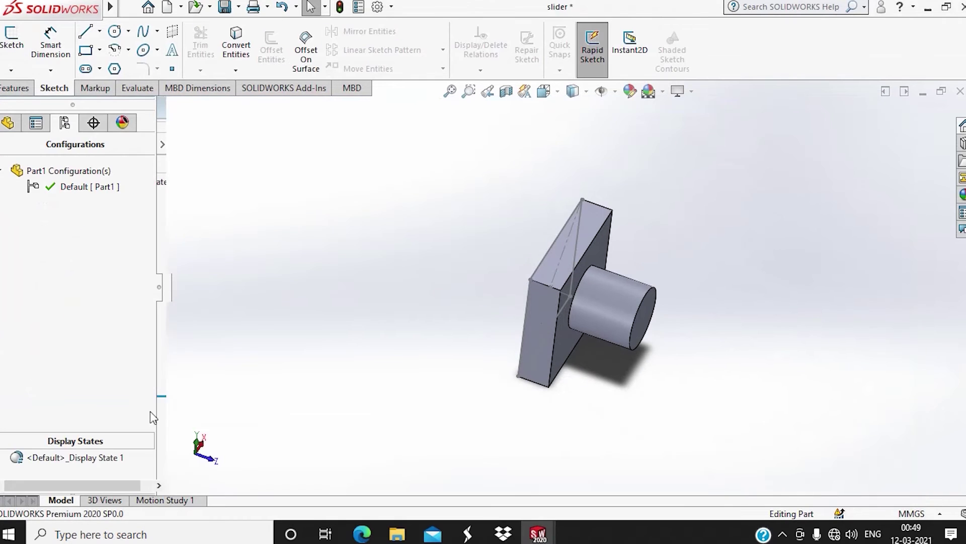
pyautogui.click(46, 330)
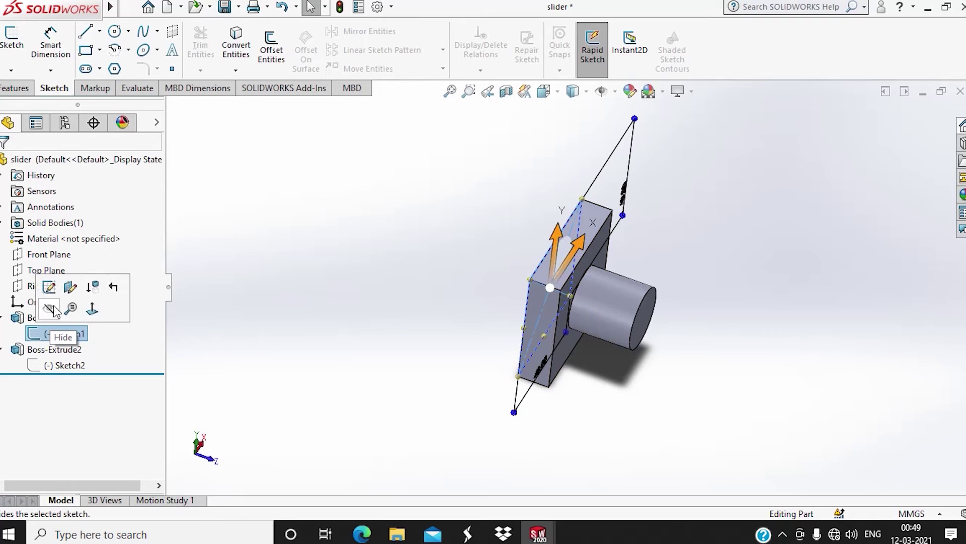
pyautogui.click(302, 319)
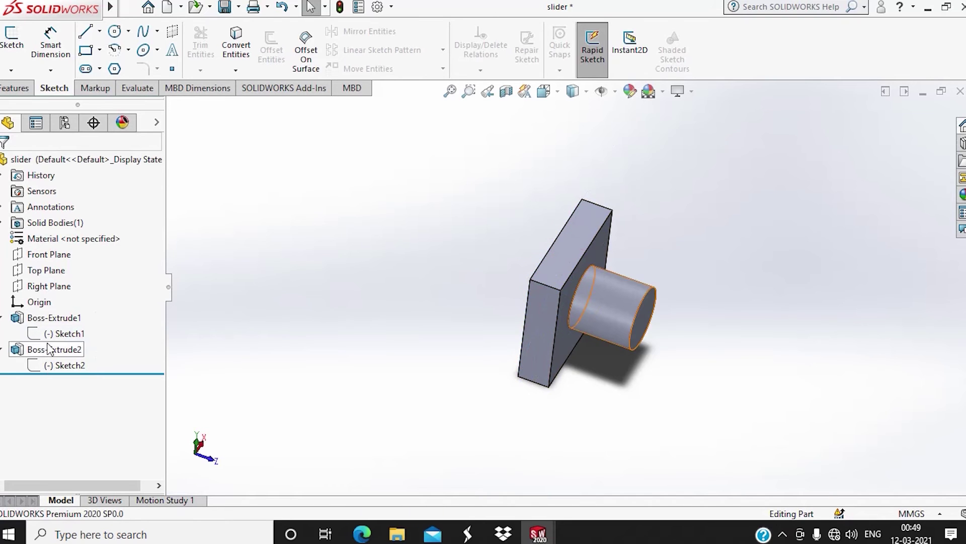
pyautogui.moveTo(291, 366)
pyautogui.mouseDown(button='middle')
pyautogui.moveTo(291, 343)
pyautogui.moveTo(369, 364)
pyautogui.moveTo(289, 373)
pyautogui.mouseUp(button='middle')
pyautogui.moveTo(558, 327); pyautogui.dragTo(588, 309, button='middle')
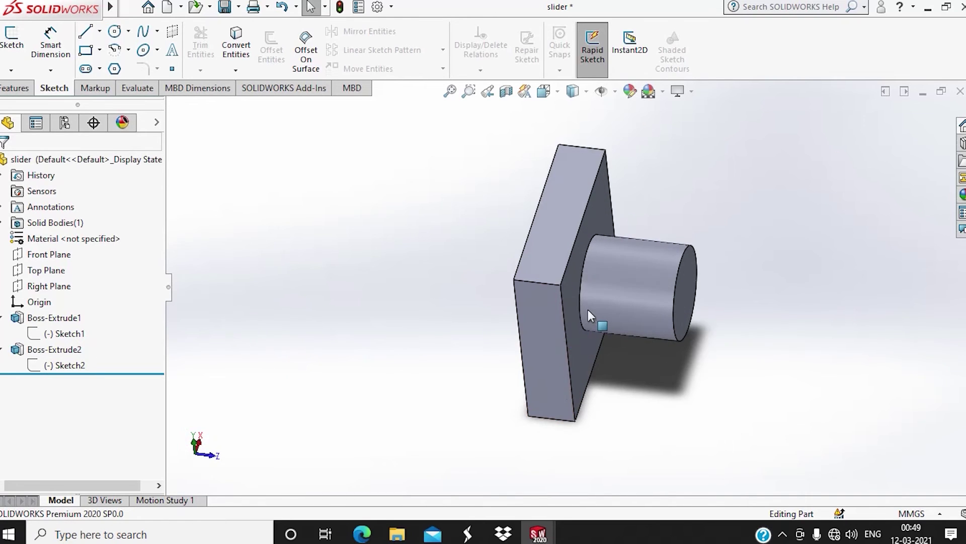
pyautogui.rightClick(588, 310)
pyautogui.click(837, 312)
# Browse the library of color appearances, examining the Plastic, Metal and Painted categories and the rest of the list.
pyautogui.click(964, 199)
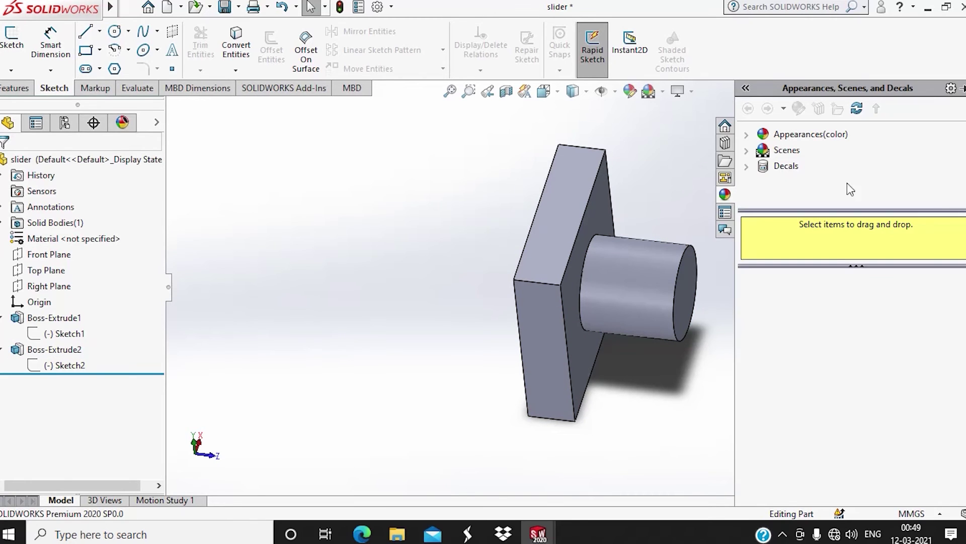
pyautogui.click(772, 134)
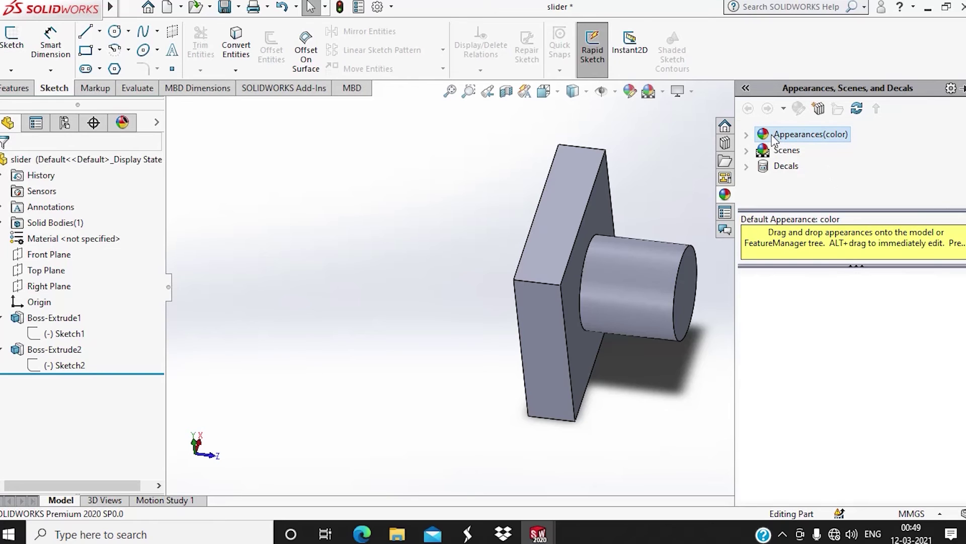
pyautogui.doubleClick(757, 139)
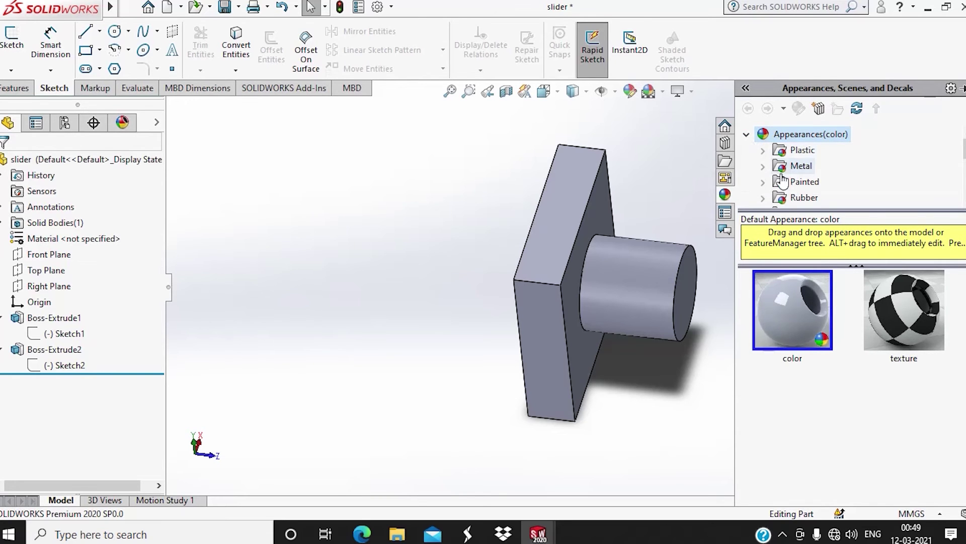
pyautogui.click(787, 151)
pyautogui.click(795, 166)
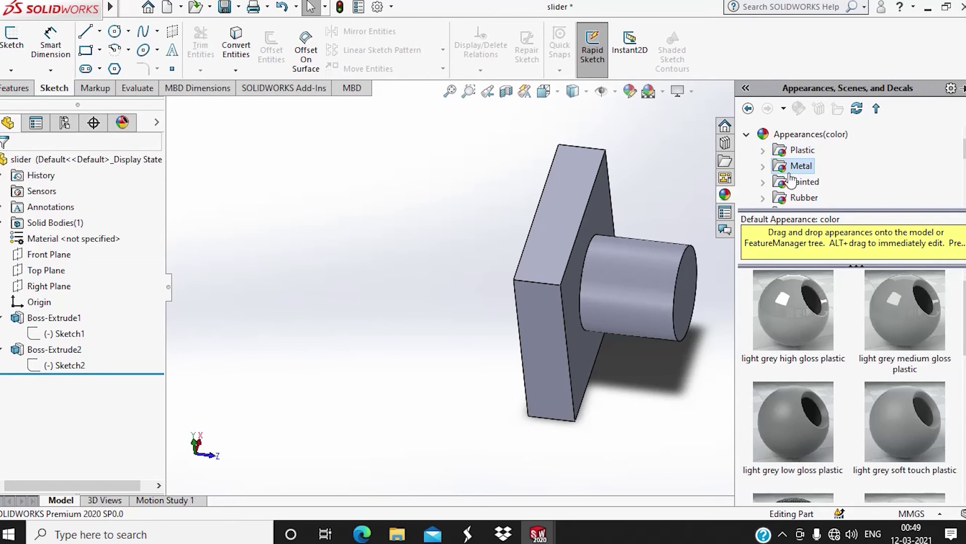
pyautogui.click(794, 184)
pyautogui.scroll(-3, 797, 171)
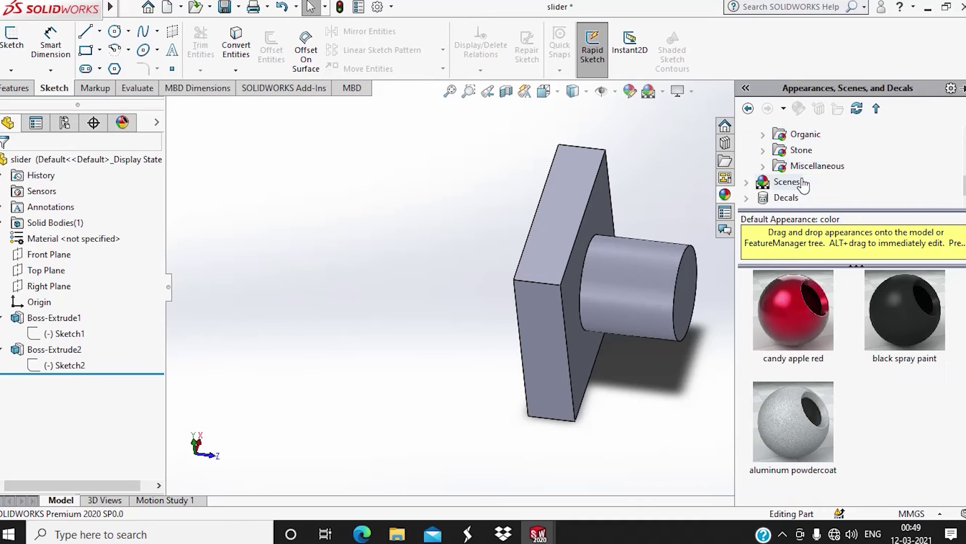
pyautogui.scroll(3, 801, 160)
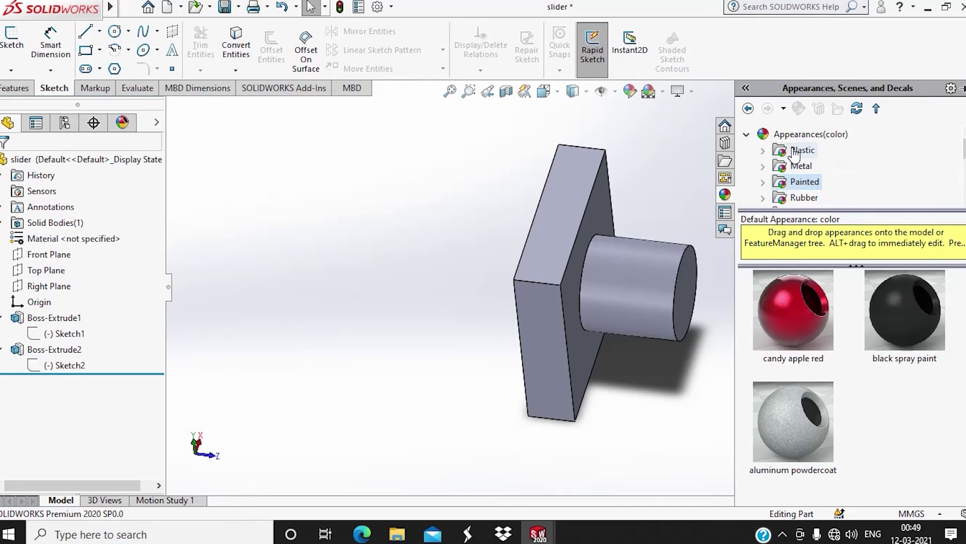
pyautogui.scroll(-2, 800, 166)
pyautogui.scroll(-3, 801, 166)
pyautogui.scroll(3, 799, 165)
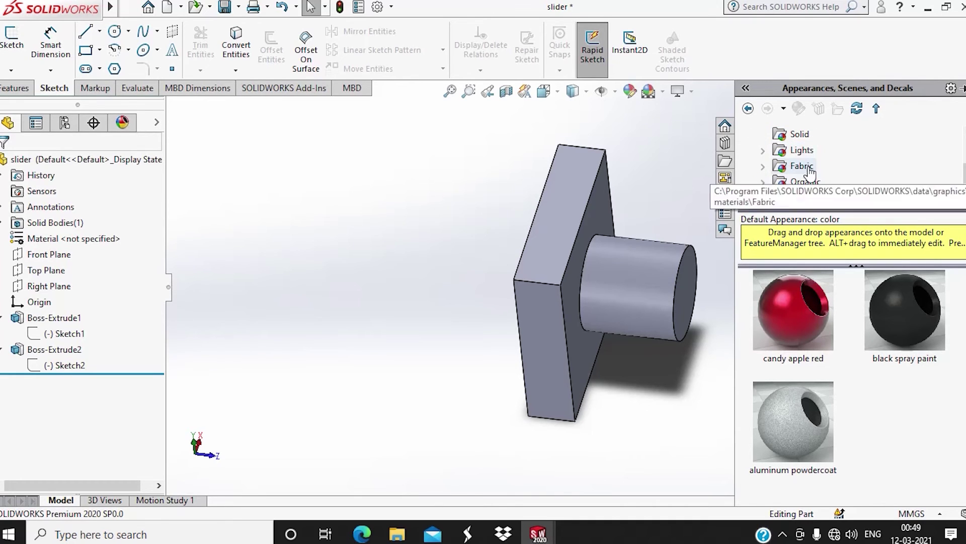
# Apply the Red appearance from the Solid category to the base plate feature Boss-Extrude1.
pyautogui.click(799, 135)
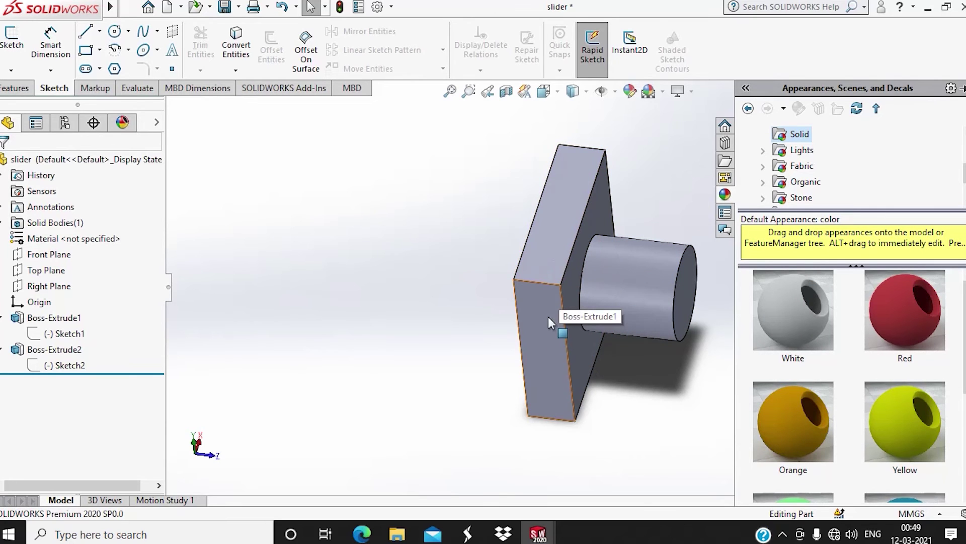
pyautogui.scroll(-2, 614, 302)
pyautogui.moveTo(903, 328); pyautogui.dragTo(520, 246)
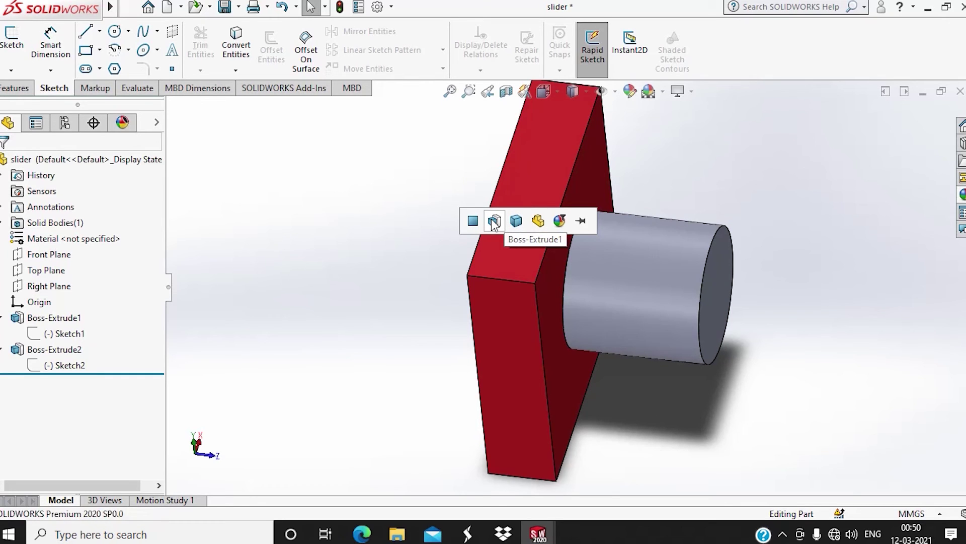
pyautogui.moveTo(352, 244); pyautogui.dragTo(324, 271, button='middle')
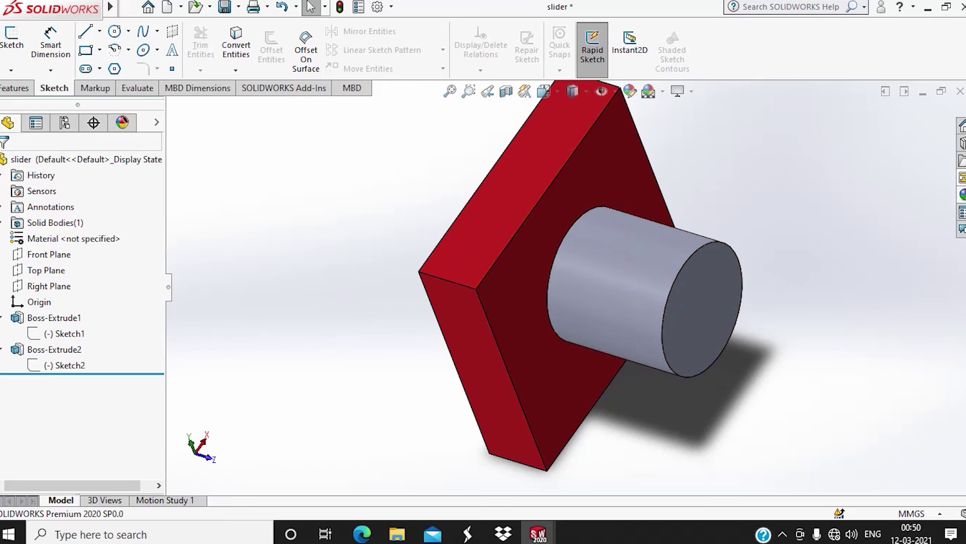
# Apply the green appearance from the Solid category to only the cylindrical face of Boss-Extrude2.
pyautogui.click(962, 194)
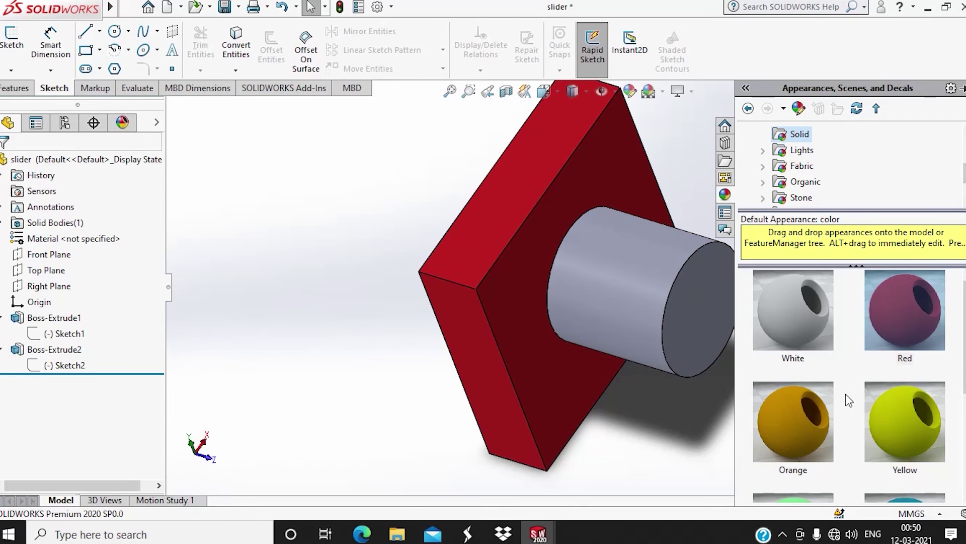
pyautogui.scroll(-3, 845, 393)
pyautogui.moveTo(793, 330); pyautogui.dragTo(632, 286)
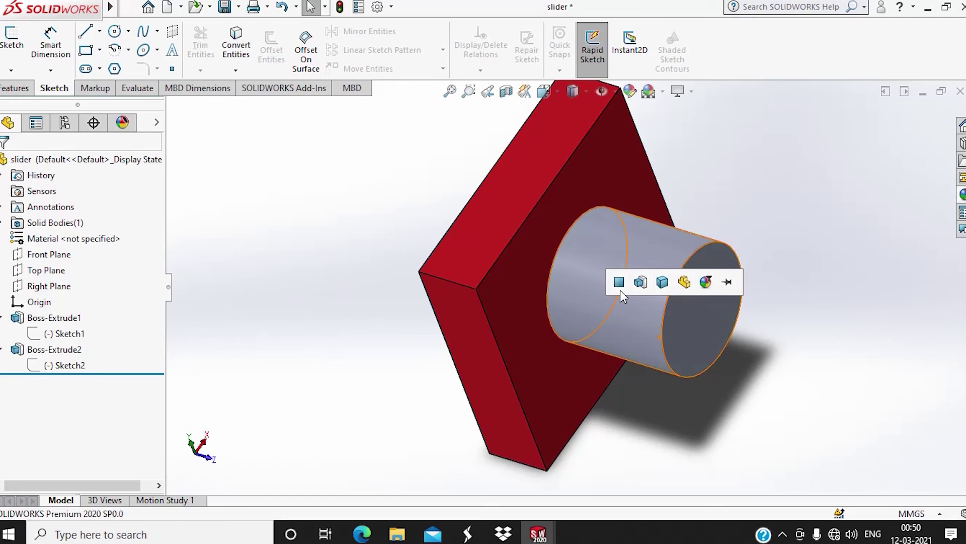
pyautogui.click(619, 283)
pyautogui.moveTo(805, 255); pyautogui.dragTo(783, 255, button='middle')
pyautogui.press('Escape')
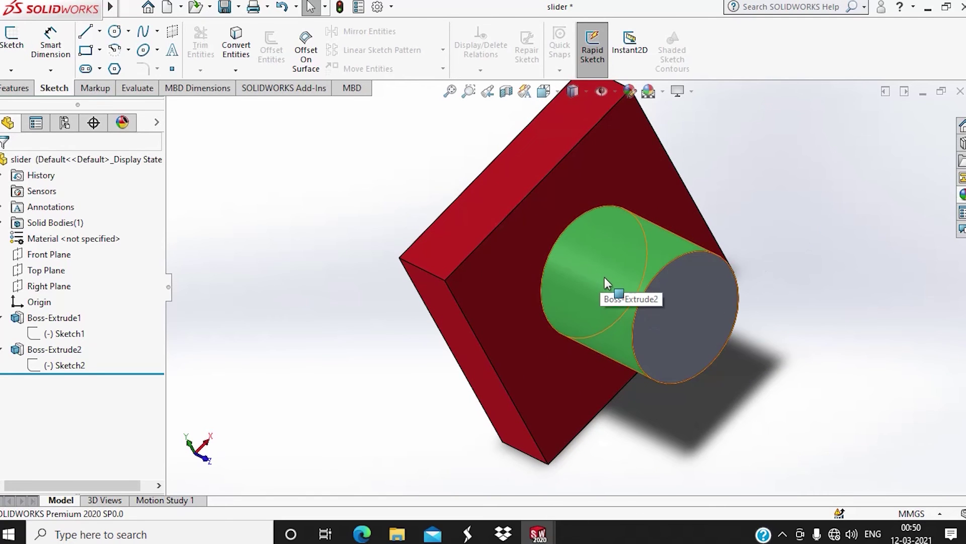
# Remove the green appearance from the cylindrical face of Boss-Extrude2.
pyautogui.click(602, 259)
pyautogui.rightClick(602, 259)
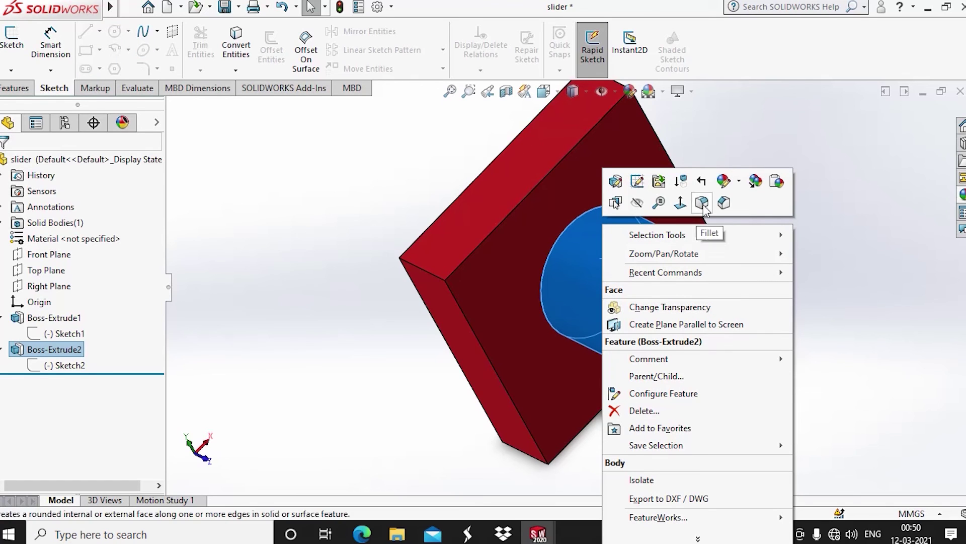
pyautogui.click(724, 181)
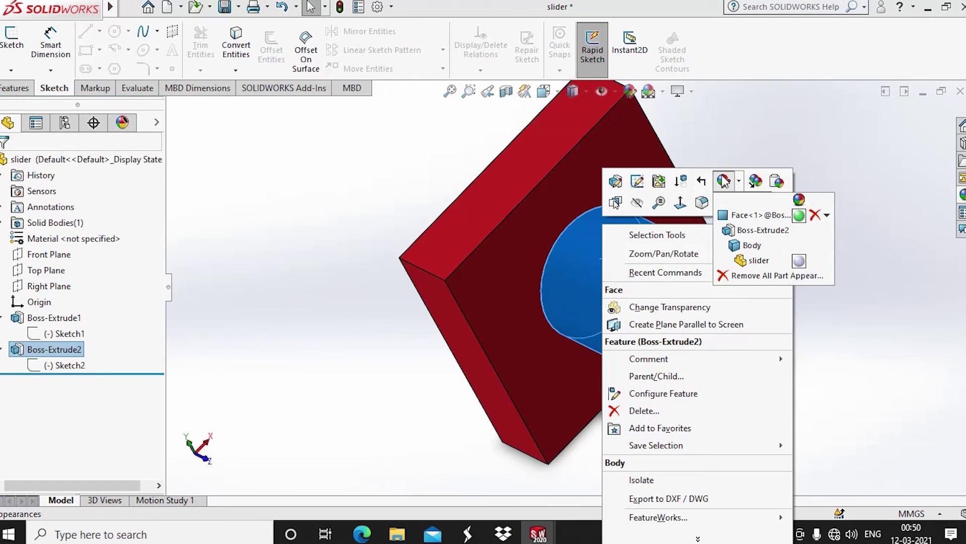
pyautogui.click(816, 216)
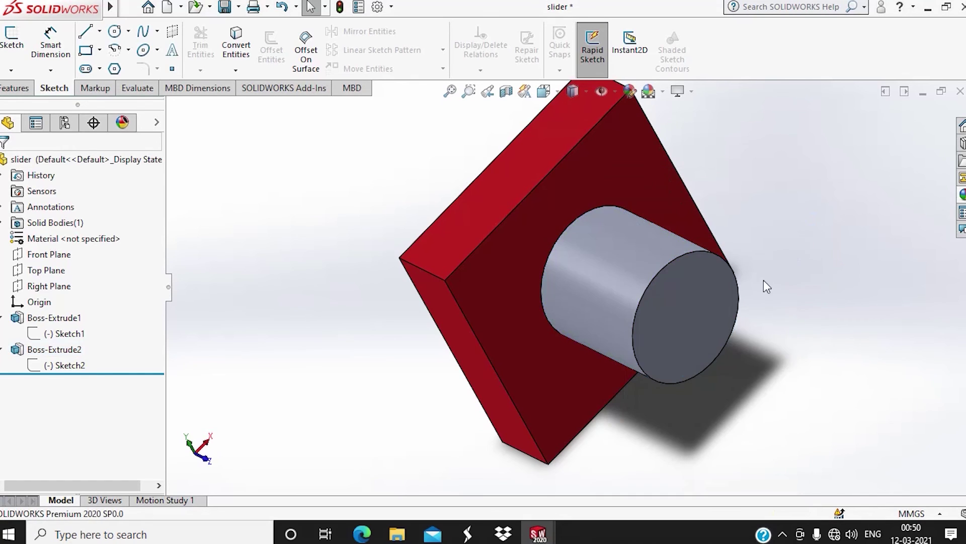
# Examine the slider part from different angles and distances by rotating, zooming and panning the model.
pyautogui.moveTo(733, 209); pyautogui.dragTo(763, 124, button='middle')
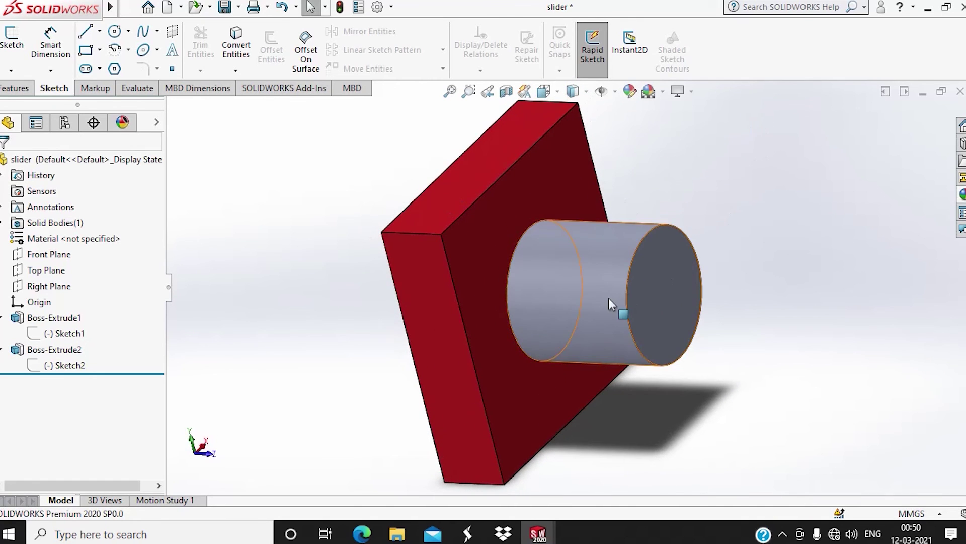
pyautogui.scroll(2, 609, 298)
pyautogui.scroll(-2, 578, 306)
pyautogui.scroll(2, 571, 315)
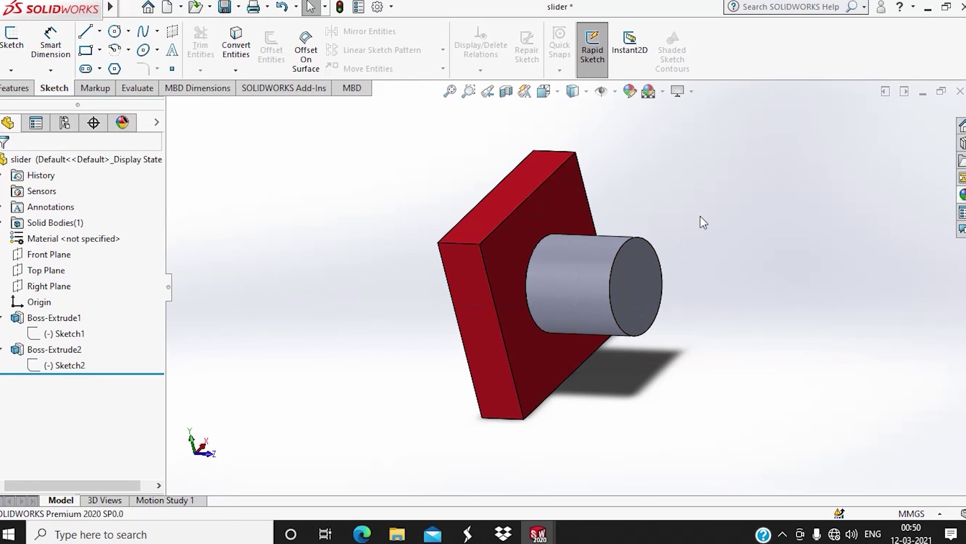
pyautogui.moveTo(706, 218); pyautogui.dragTo(712, 184, button='middle')
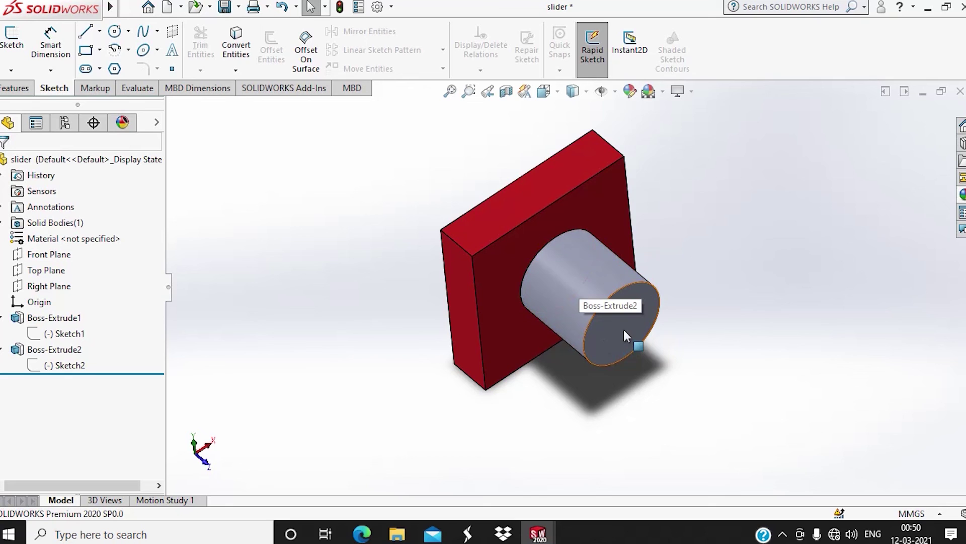
pyautogui.moveTo(661, 270)
pyautogui.keyDown('ctrl'); pyautogui.mouseDown(button='middle')
pyautogui.moveTo(723, 265)
pyautogui.moveTo(884, 291)
pyautogui.moveTo(550, 282)
pyautogui.moveTo(656, 262)
pyautogui.moveTo(666, 289)
pyautogui.mouseUp(button='middle'); pyautogui.keyUp('ctrl')
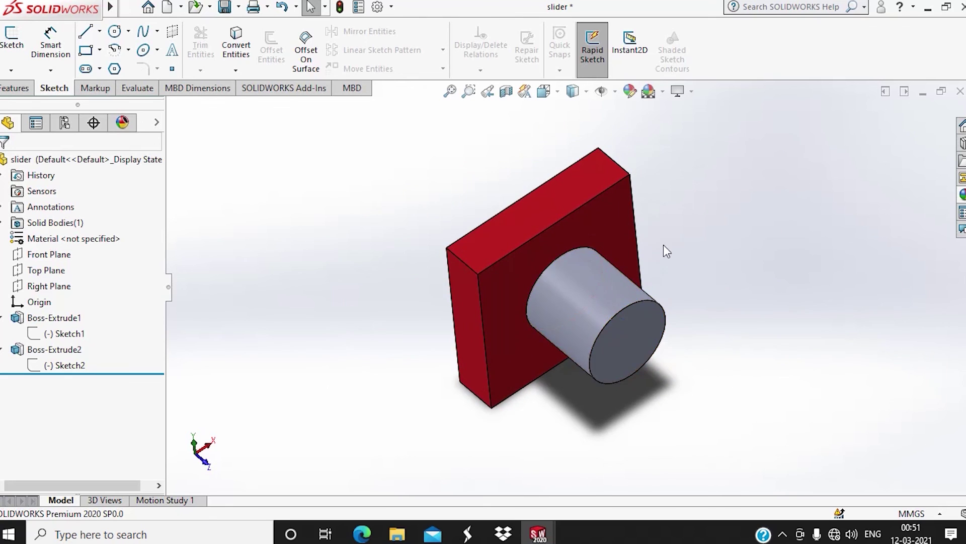
pyautogui.scroll(-5, 666, 247)
pyautogui.scroll(6, 609, 295)
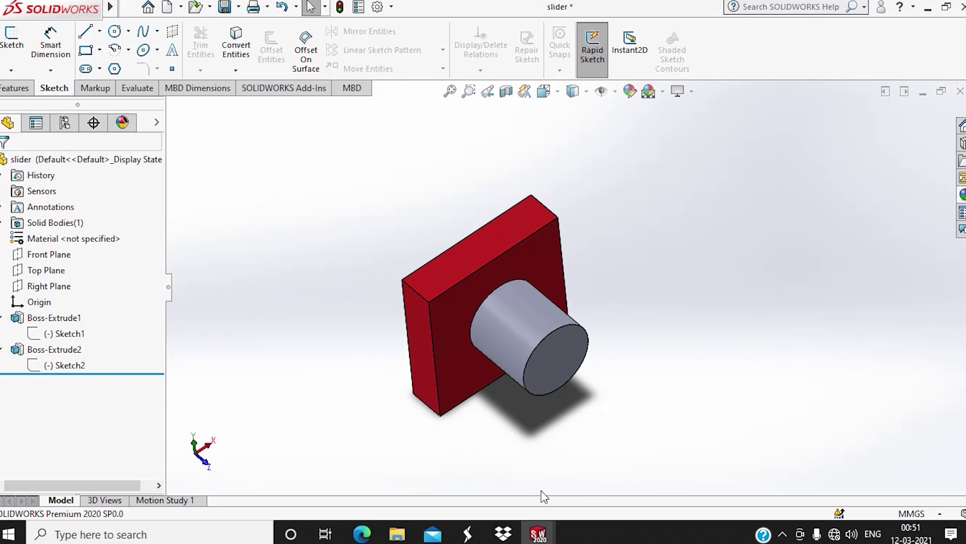
# View the slider part in the standard Top, Left, Front and Isometric orientations.
pyautogui.press('space')
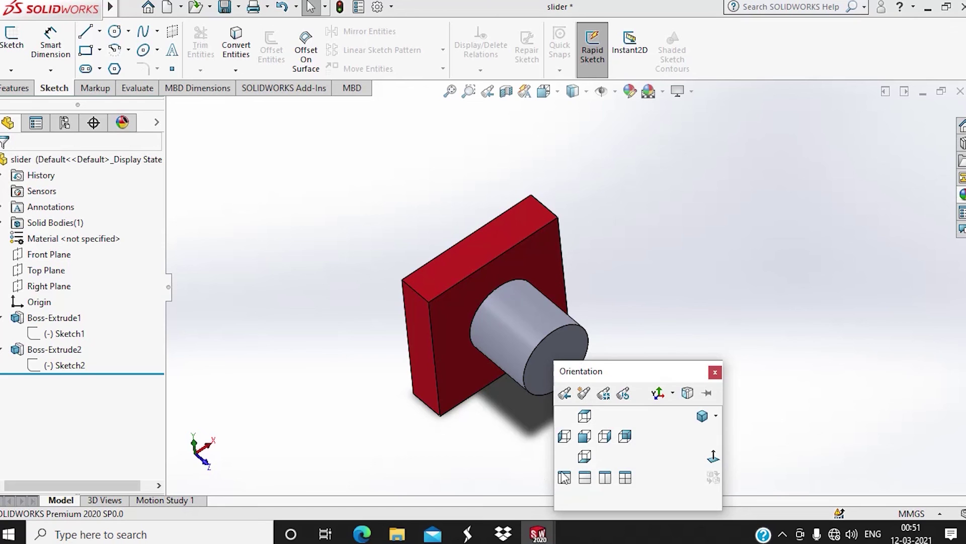
pyautogui.click(584, 415)
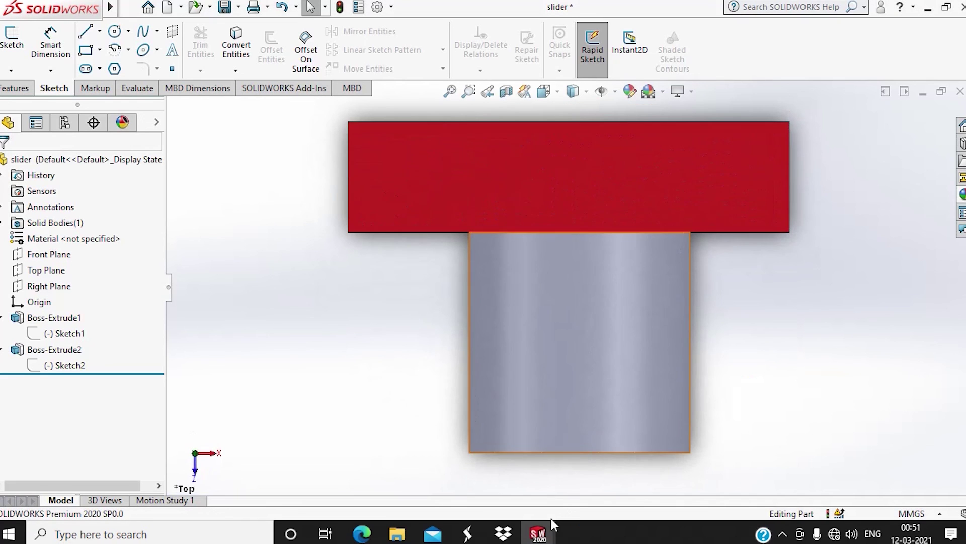
pyautogui.press('space')
pyautogui.click(558, 439)
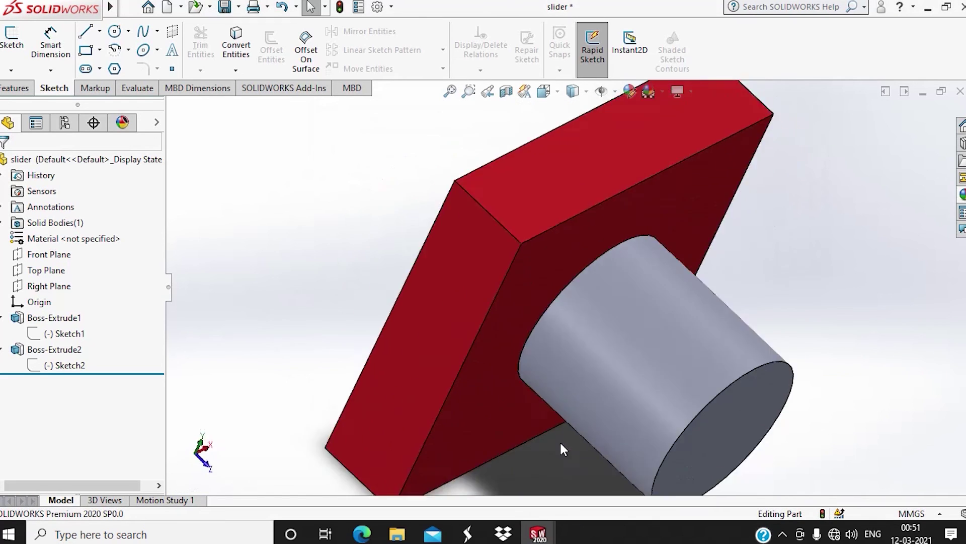
pyautogui.press('space')
pyautogui.click(592, 443)
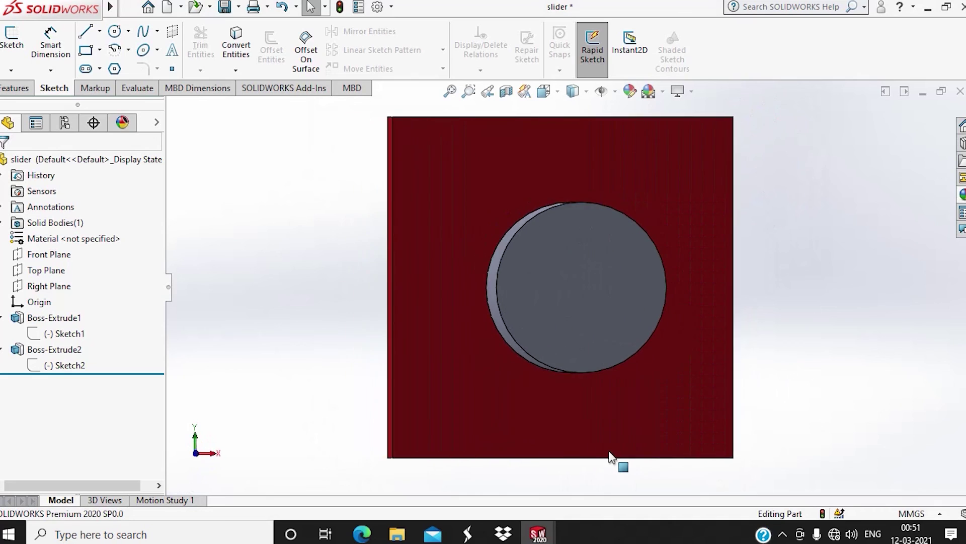
pyautogui.press('space')
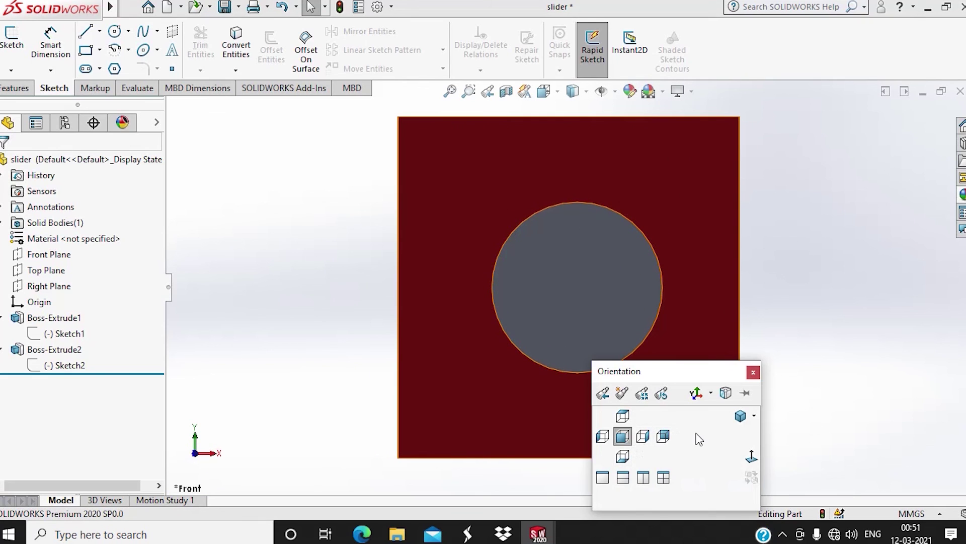
pyautogui.click(740, 416)
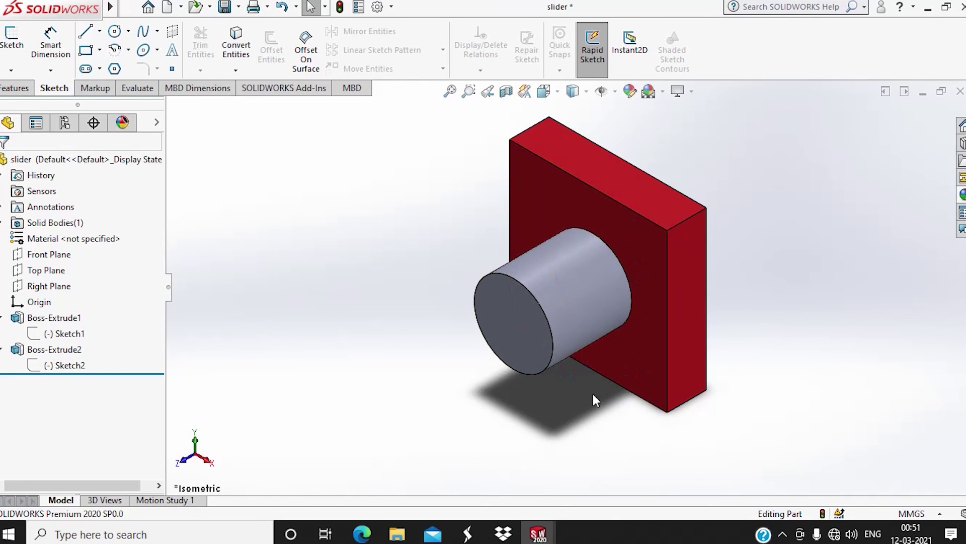
pyautogui.moveTo(299, 280); pyautogui.dragTo(424, 229, button='middle')
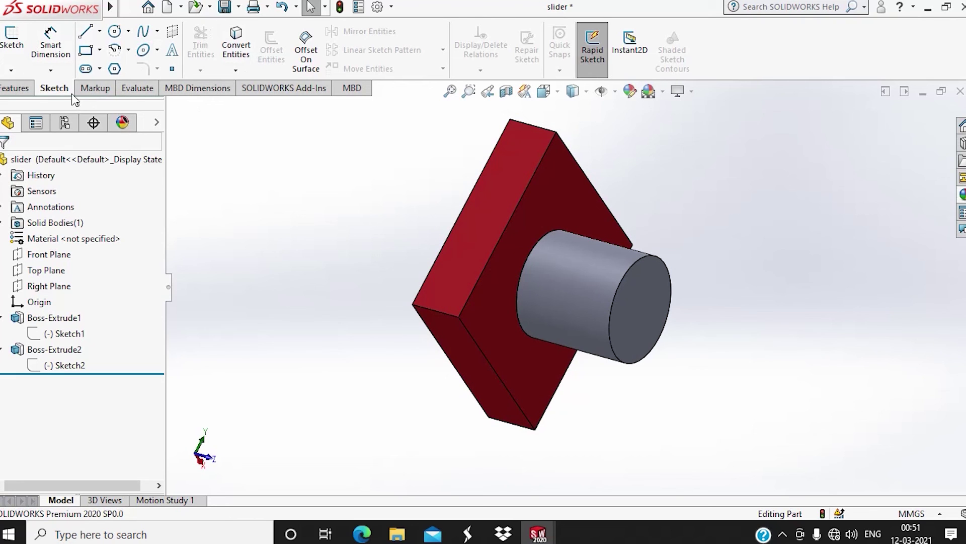
# Look over the available feature commands and return to the sketch commands.
pyautogui.click(19, 88)
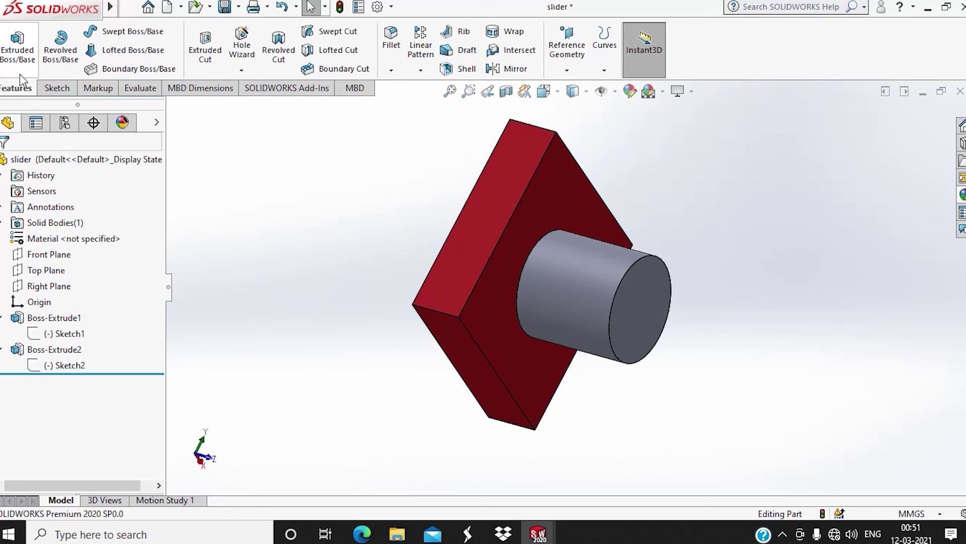
pyautogui.click(43, 87)
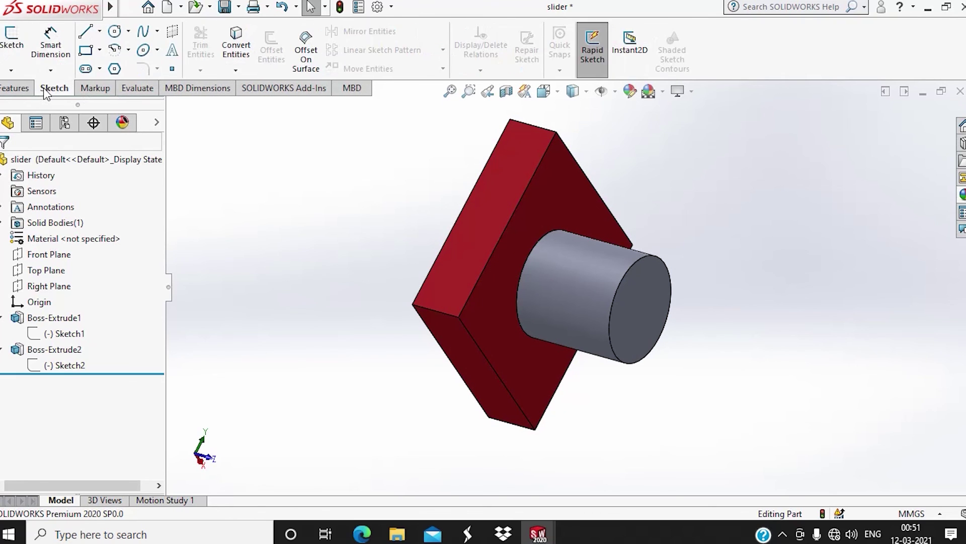